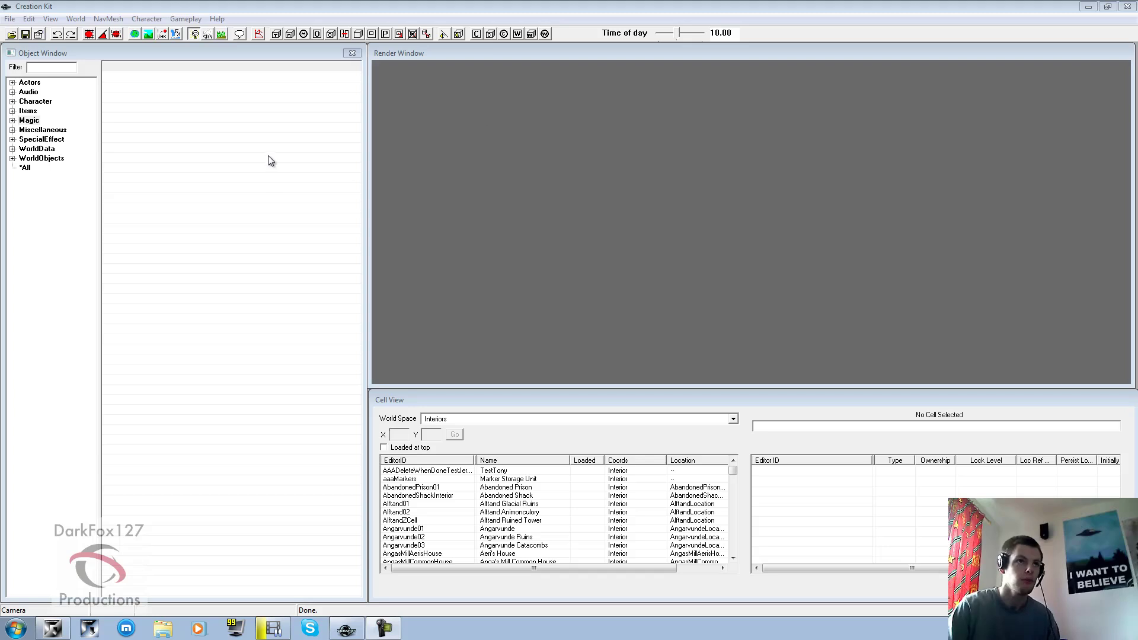
# - Open the plugin and master files list, then close it without loading anything
pyautogui.click(11, 34)
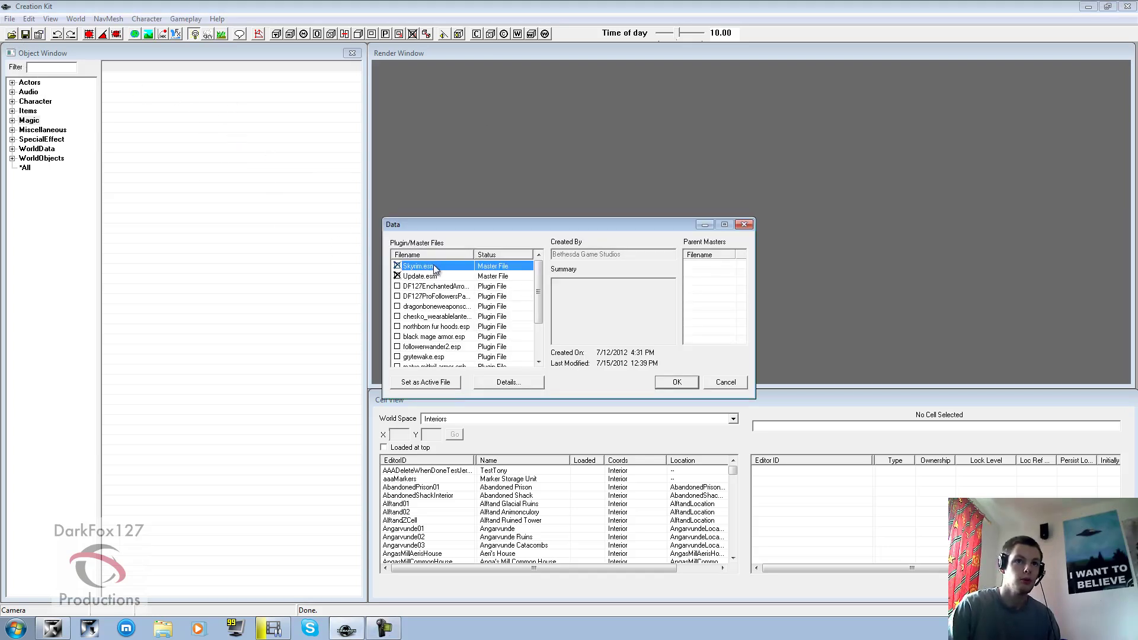
pyautogui.moveTo(539, 292); pyautogui.dragTo(540, 256)
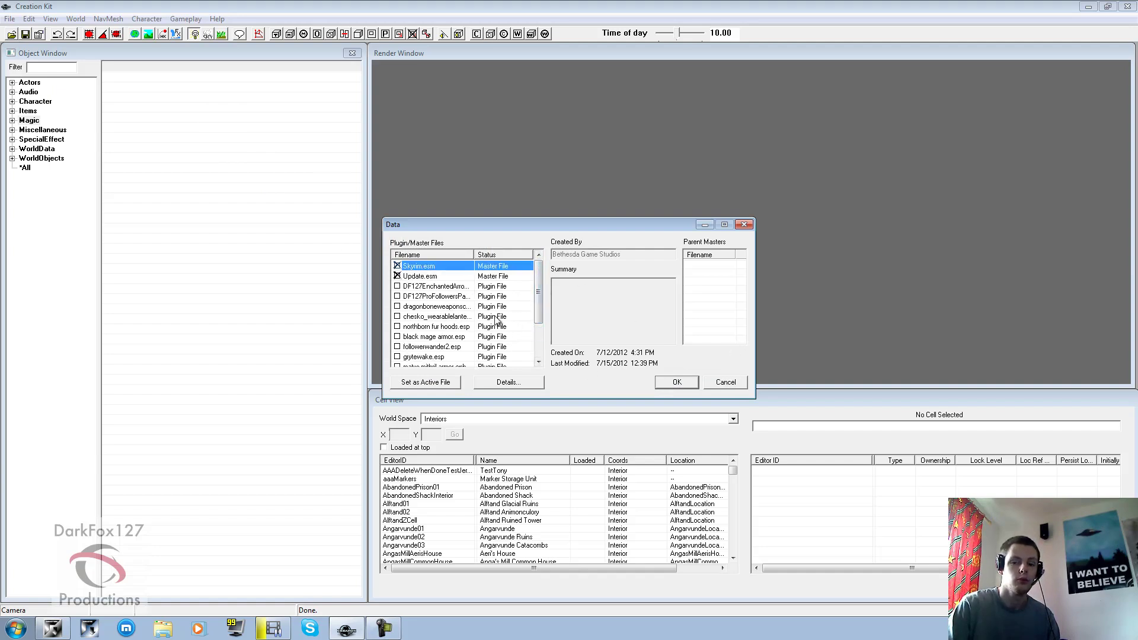
pyautogui.click(719, 383)
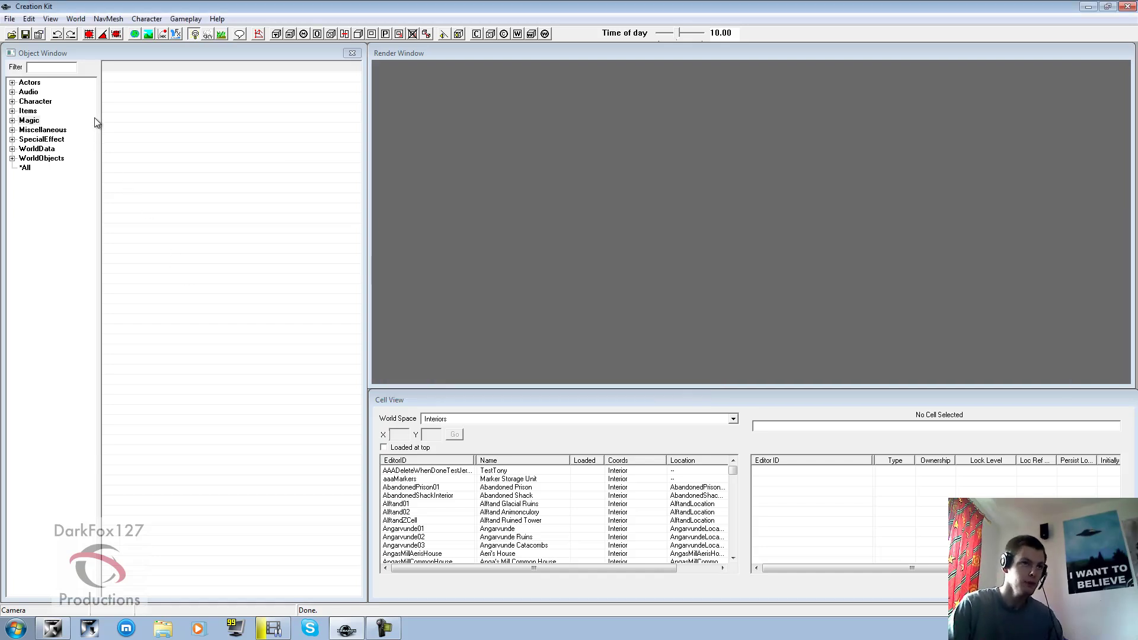
# - List the Magic Effect records and browse entries such as AbDamageMagickaRate and AbFortifyBowStagger
pyautogui.click(11, 120)
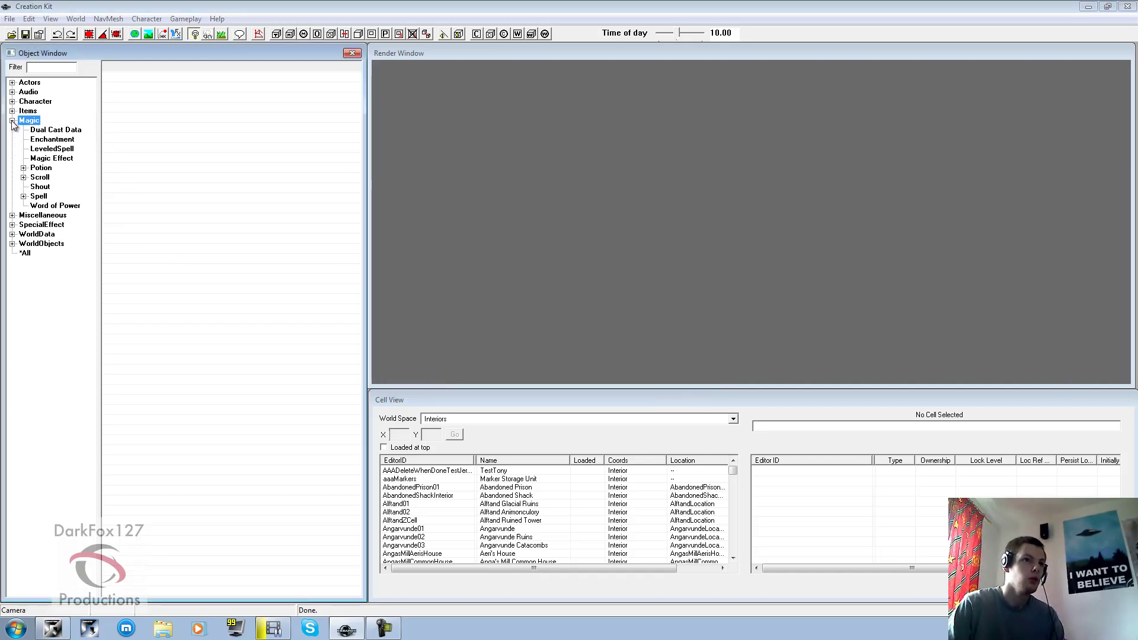
pyautogui.click(50, 160)
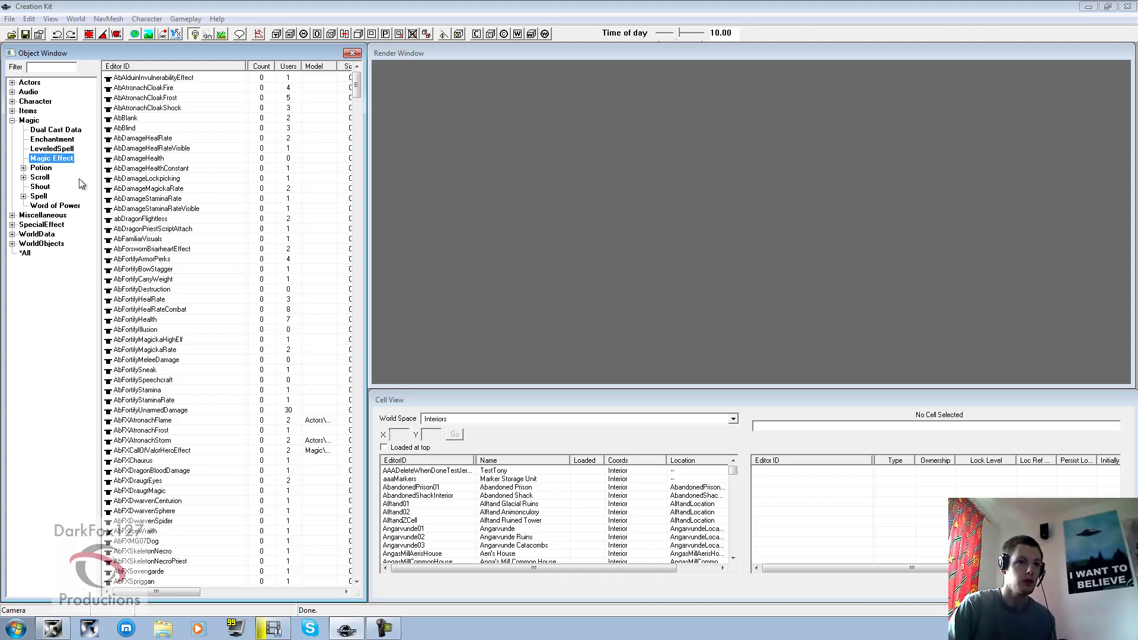
pyautogui.click(134, 189)
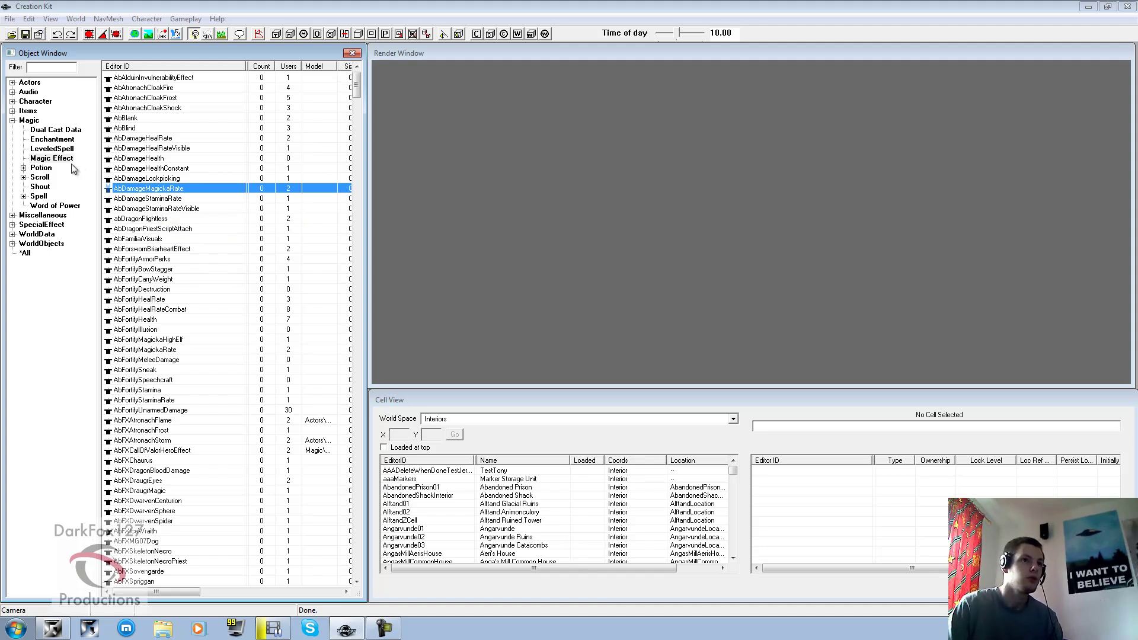
pyautogui.click(143, 179)
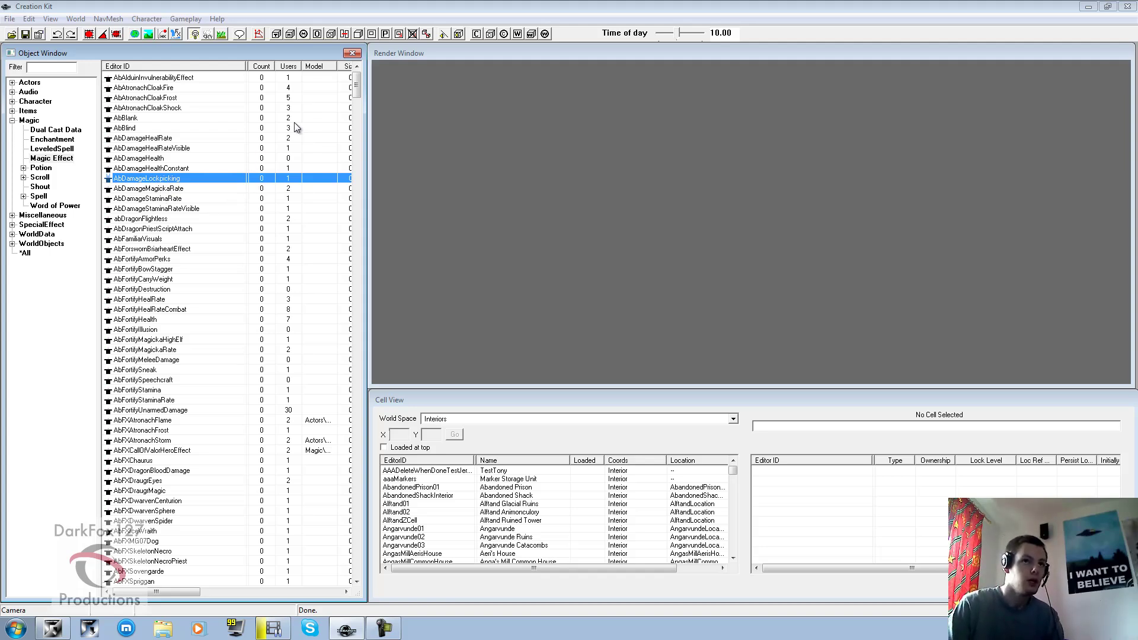
pyautogui.moveTo(357, 88)
pyautogui.mouseDown()
pyautogui.moveTo(357, 475)
pyautogui.moveTo(372, 237)
pyautogui.moveTo(367, 99)
pyautogui.moveTo(336, 94)
pyautogui.mouseUp()
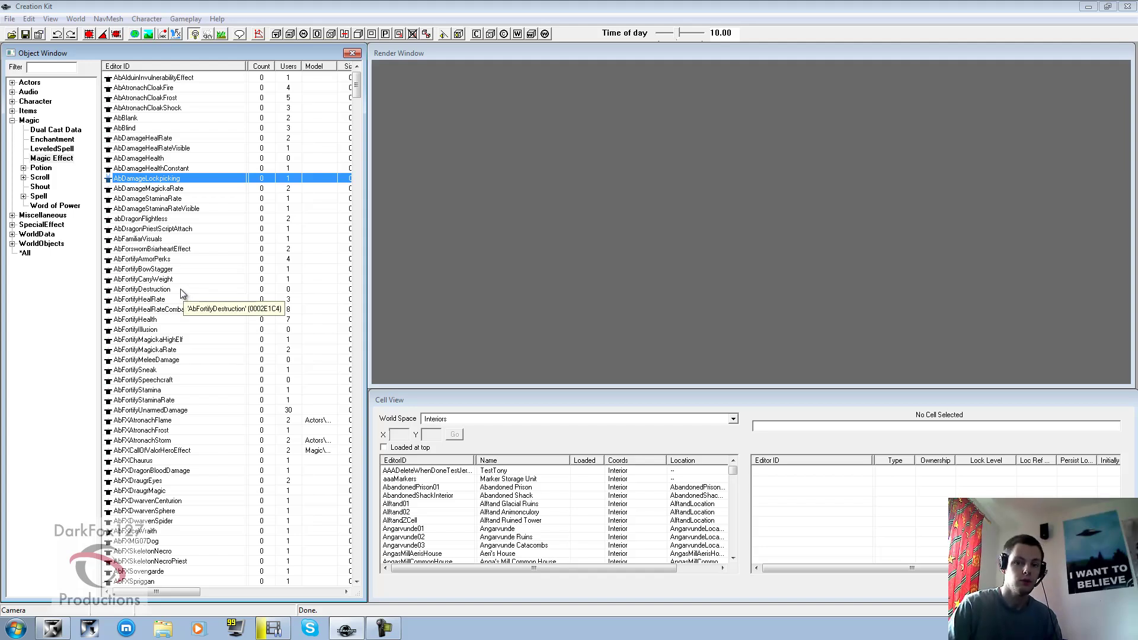
pyautogui.click(187, 270)
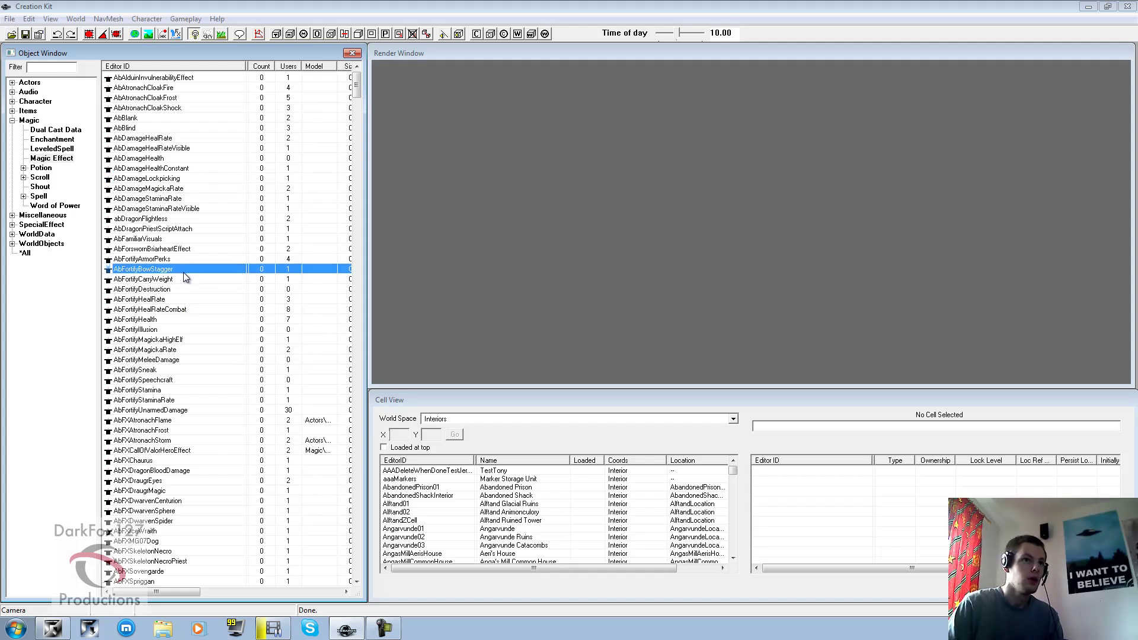
pyautogui.scroll(-15, 175, 270)
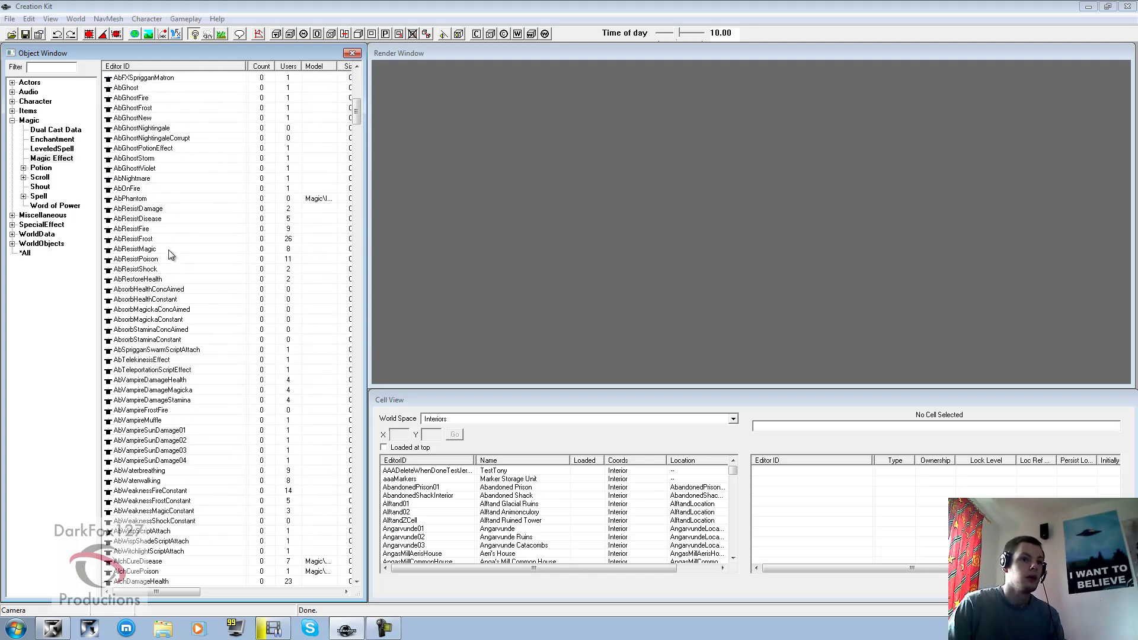
pyautogui.scroll(-20, 169, 265)
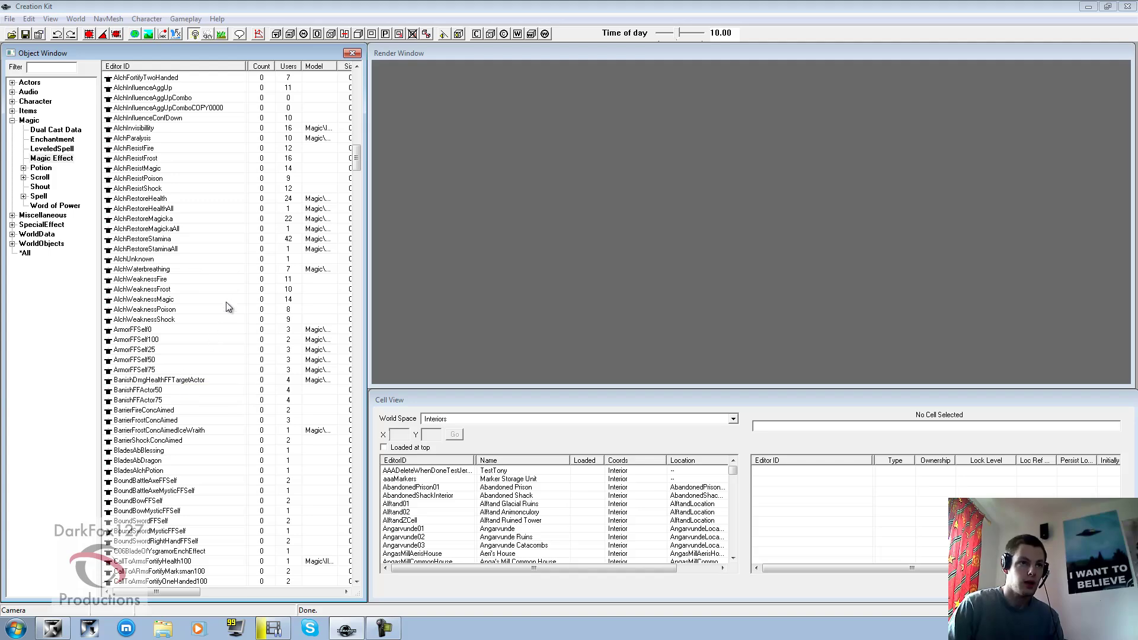
pyautogui.scroll(5, 233, 251)
pyautogui.scroll(20, 233, 248)
# - Create a new Magic Effect record with ID NewSpell and name New Spell
pyautogui.click(236, 248)
pyautogui.scroll(1, 236, 249)
pyautogui.rightClick(236, 249)
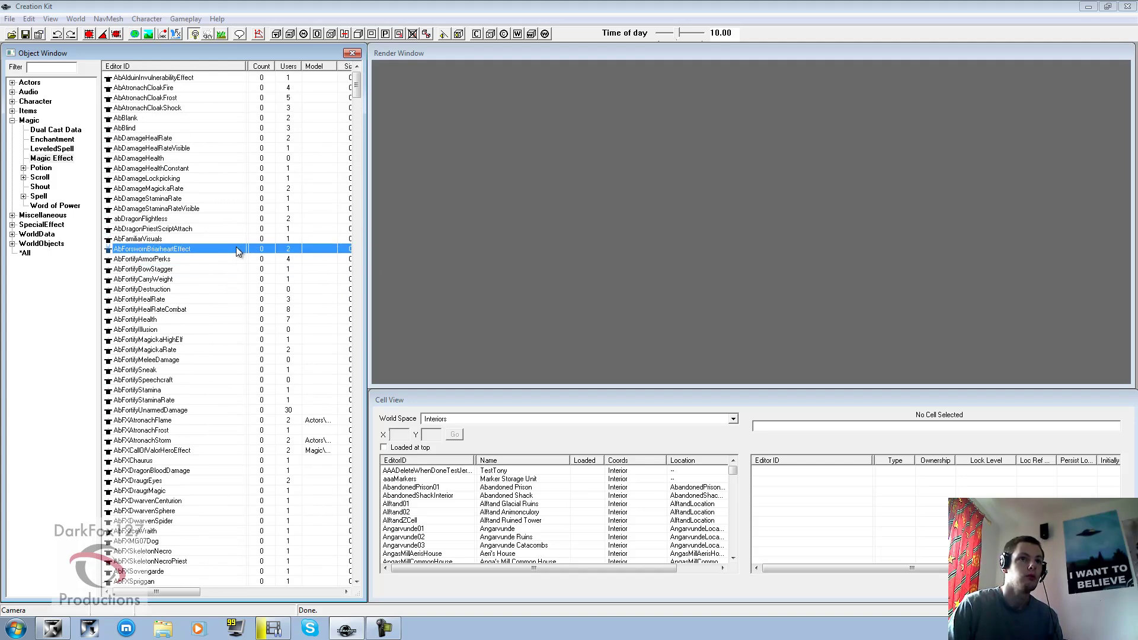
pyautogui.click(258, 259)
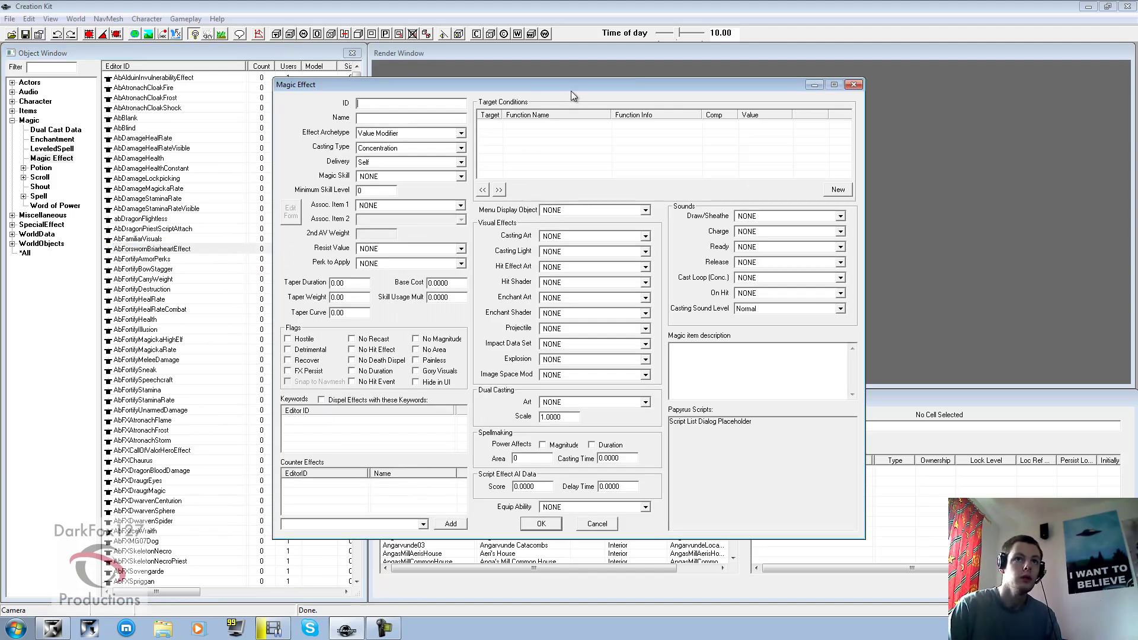
pyautogui.moveTo(571, 91); pyautogui.dragTo(701, 112)
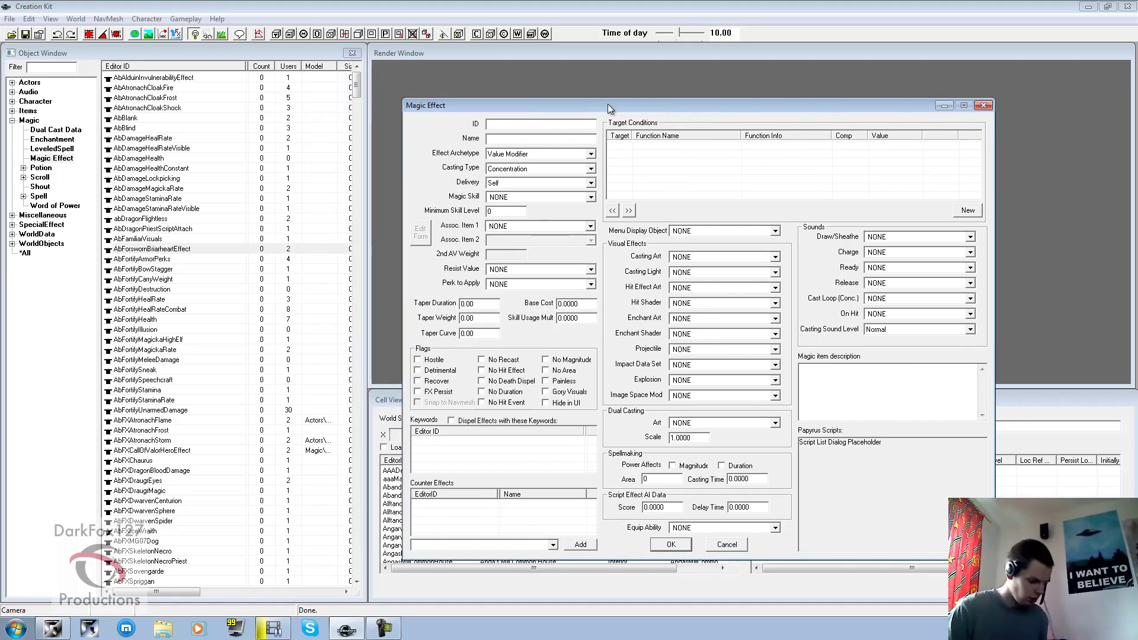
pyautogui.write('NewSpell')
pyautogui.press('Tab')
pyautogui.write('New Spell')
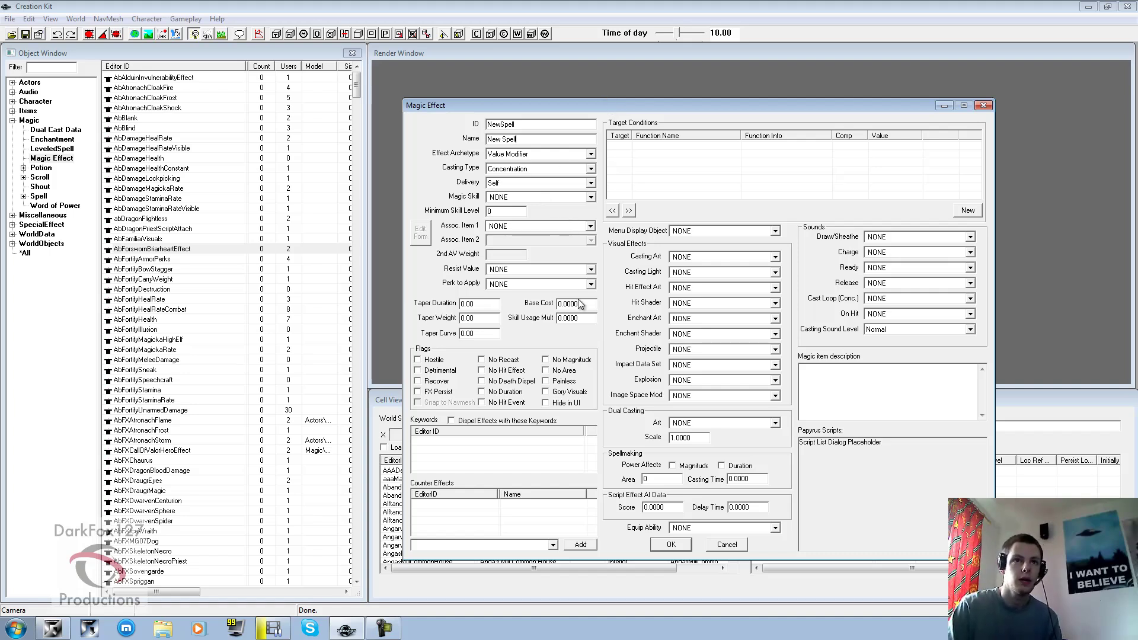
# - Change the effect archetype from Value Modifier to Absorb
pyautogui.click(533, 156)
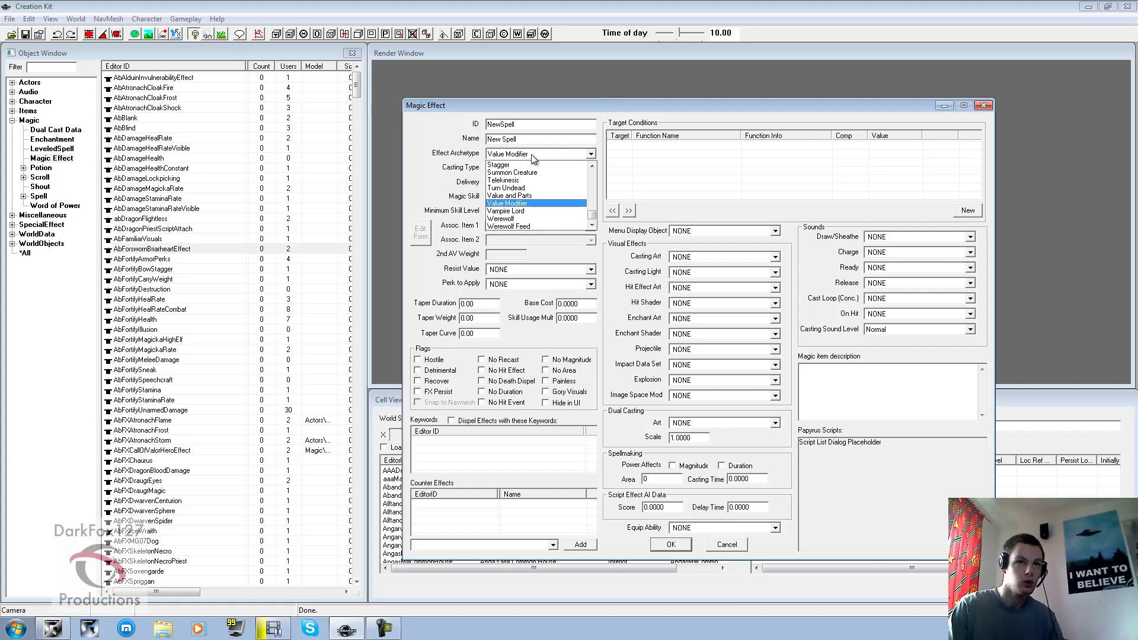
pyautogui.scroll(5, 532, 173)
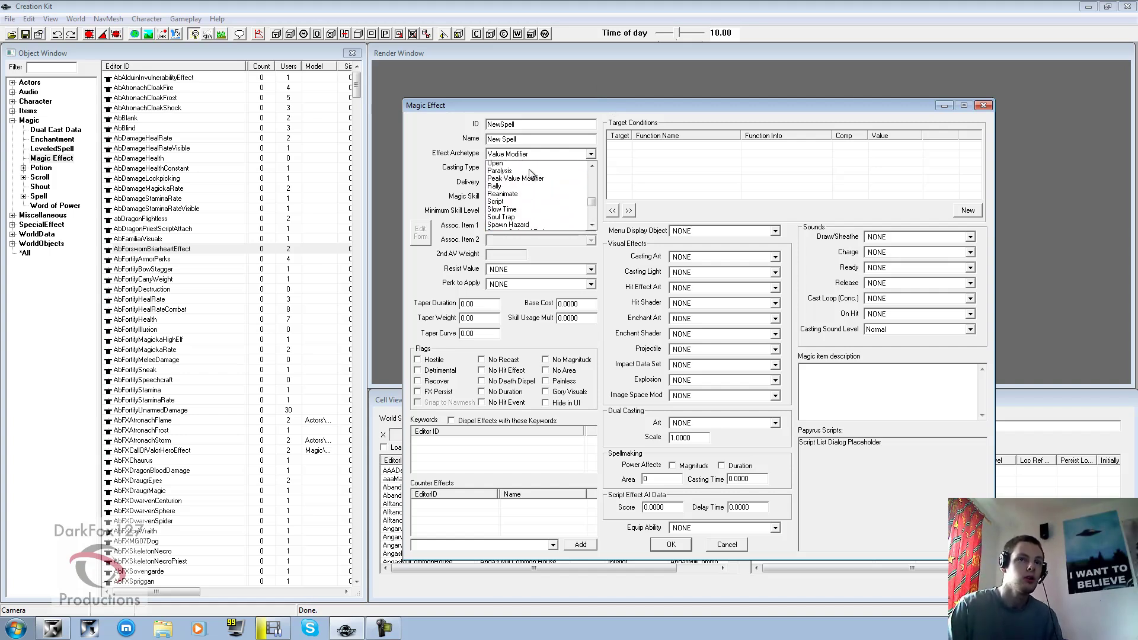
pyautogui.scroll(7, 531, 174)
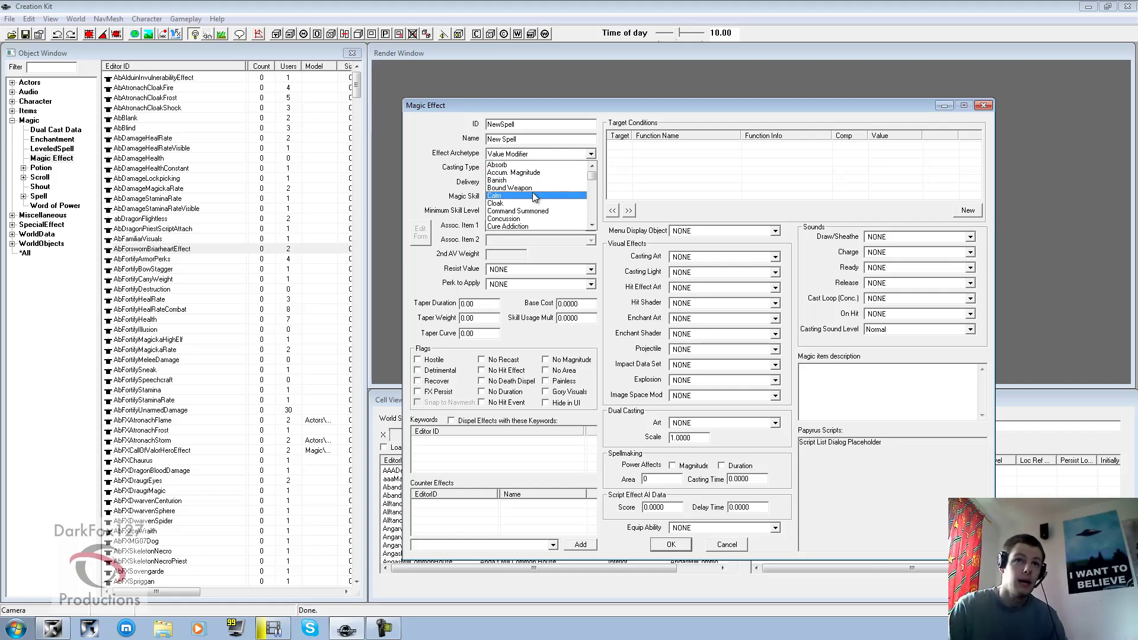
pyautogui.scroll(-3, 536, 189)
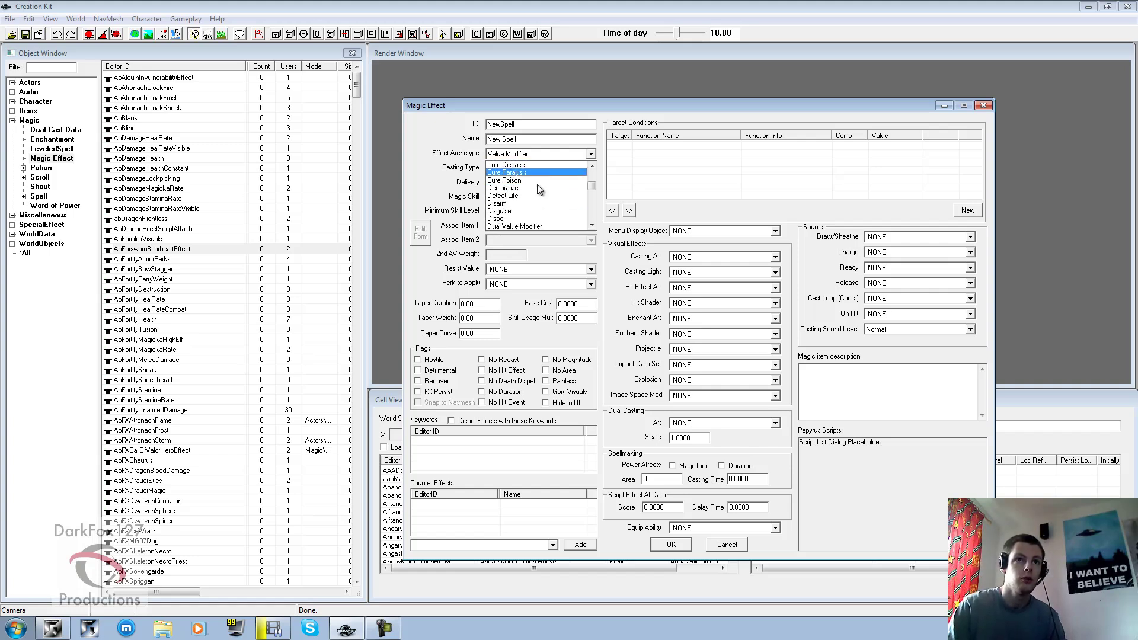
pyautogui.scroll(3, 532, 199)
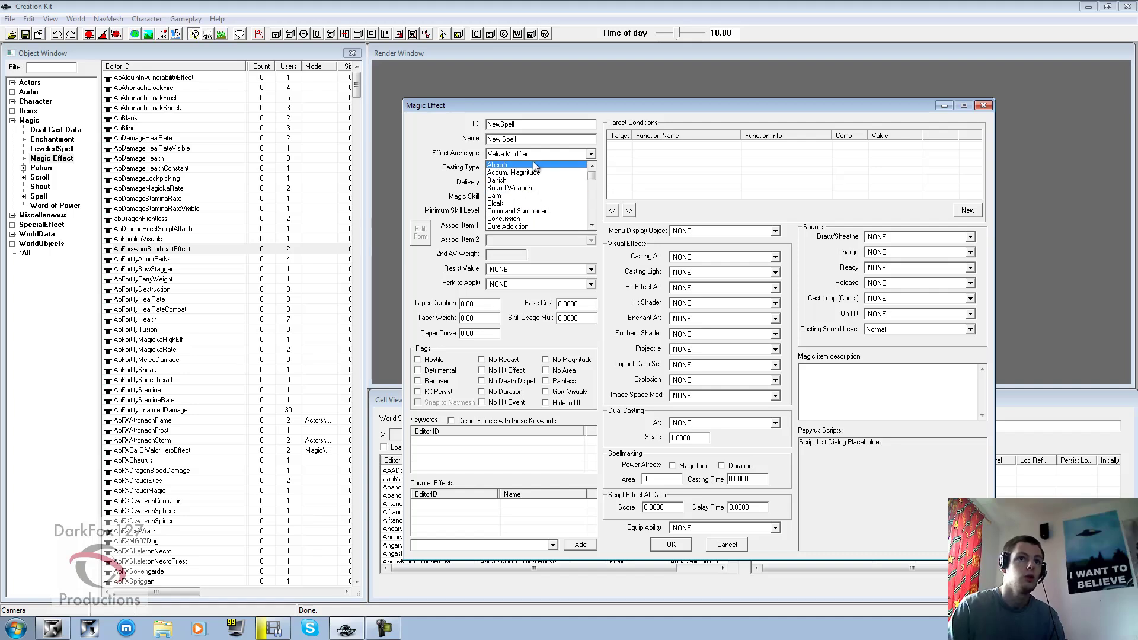
pyautogui.click(533, 164)
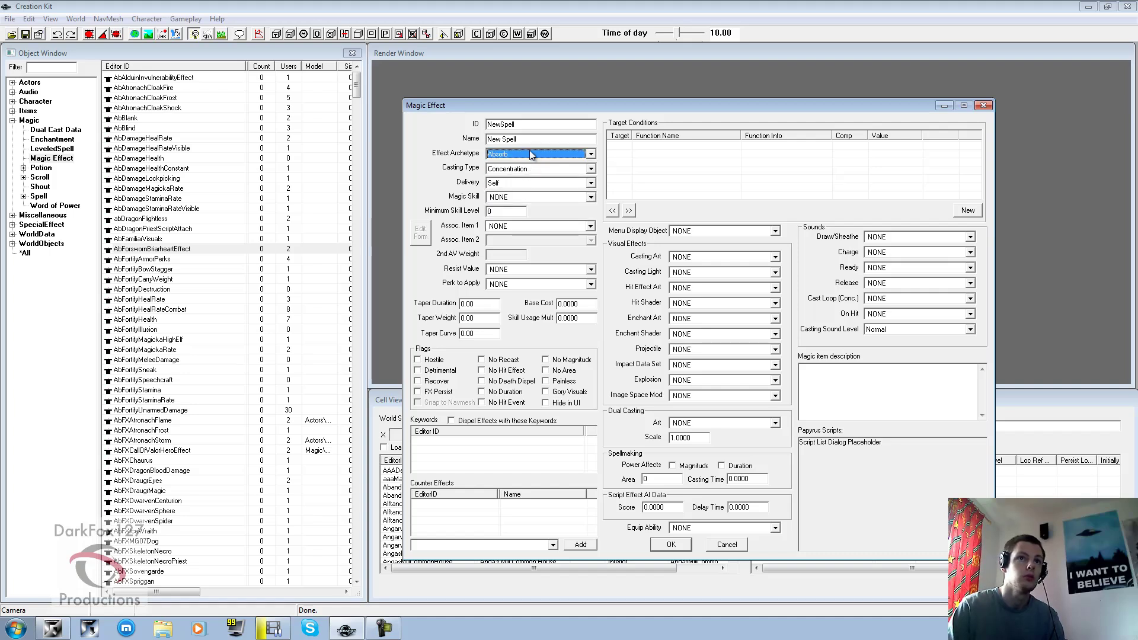
pyautogui.click(528, 169)
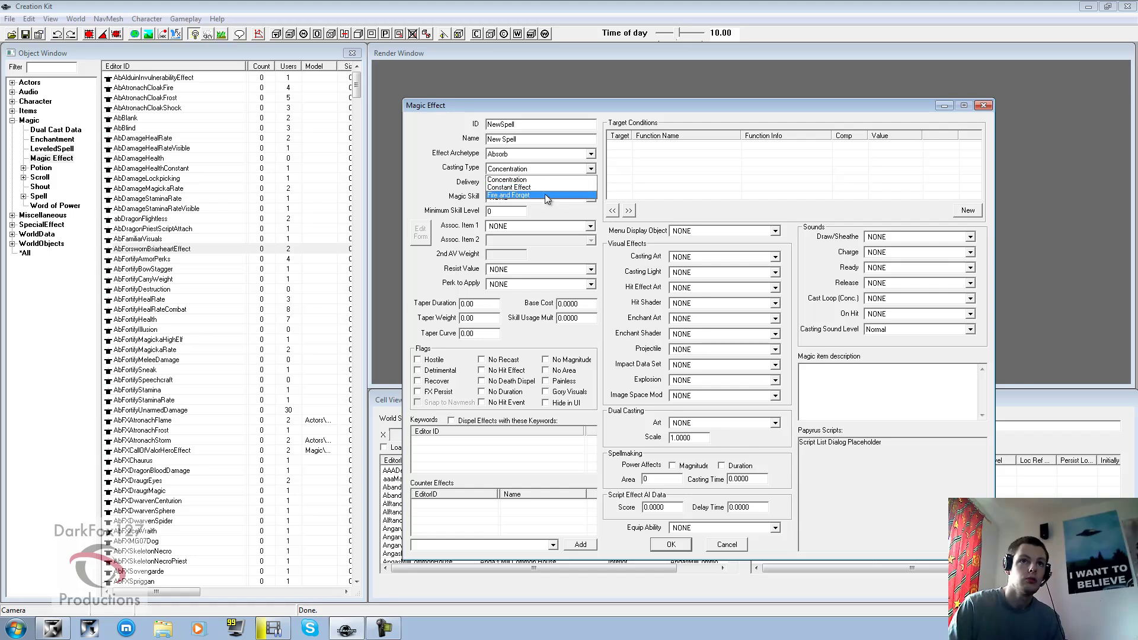
# - Switch the casting type from Concentration to Fire and Forget
pyautogui.click(544, 195)
pyautogui.click(529, 182)
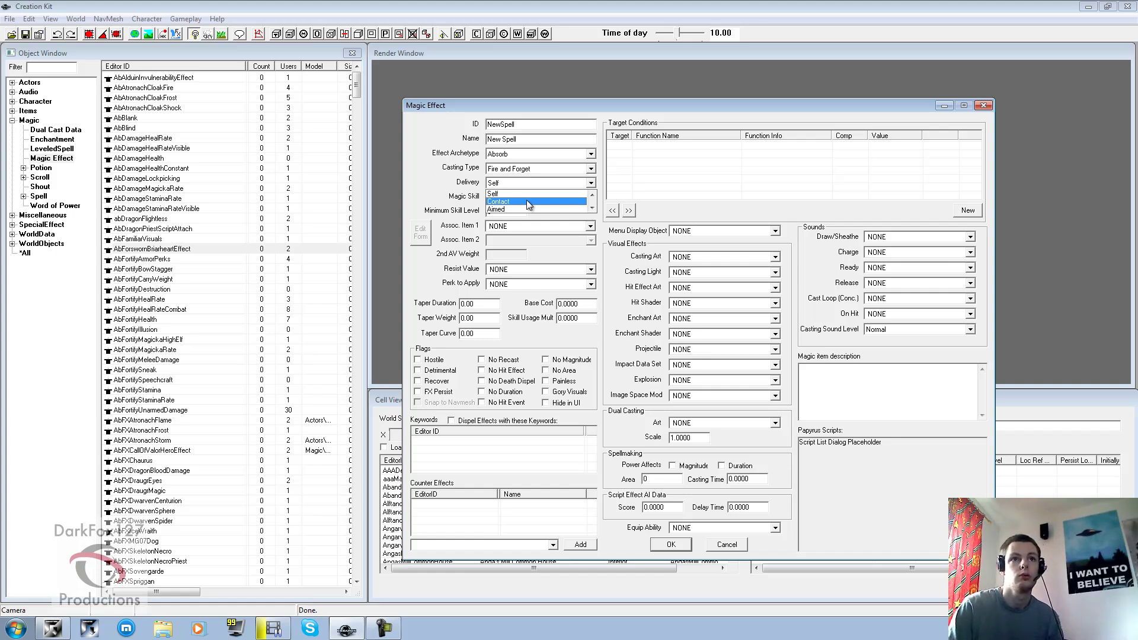
# - Change the delivery from Self to Target Actor
pyautogui.scroll(-2, 526, 201)
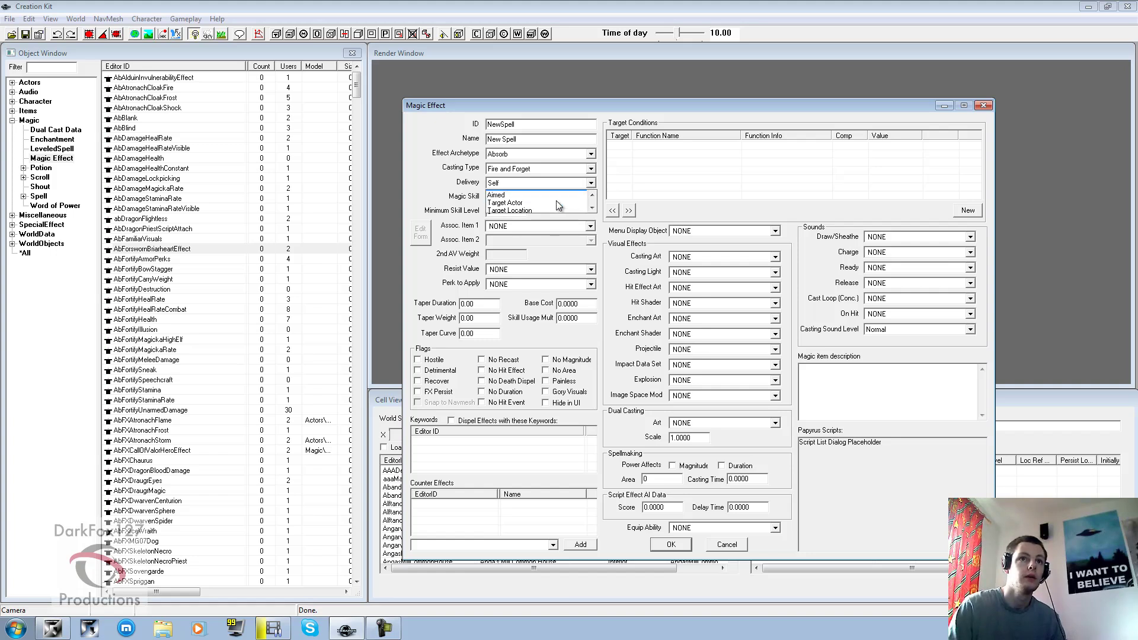
pyautogui.click(540, 202)
pyautogui.click(540, 198)
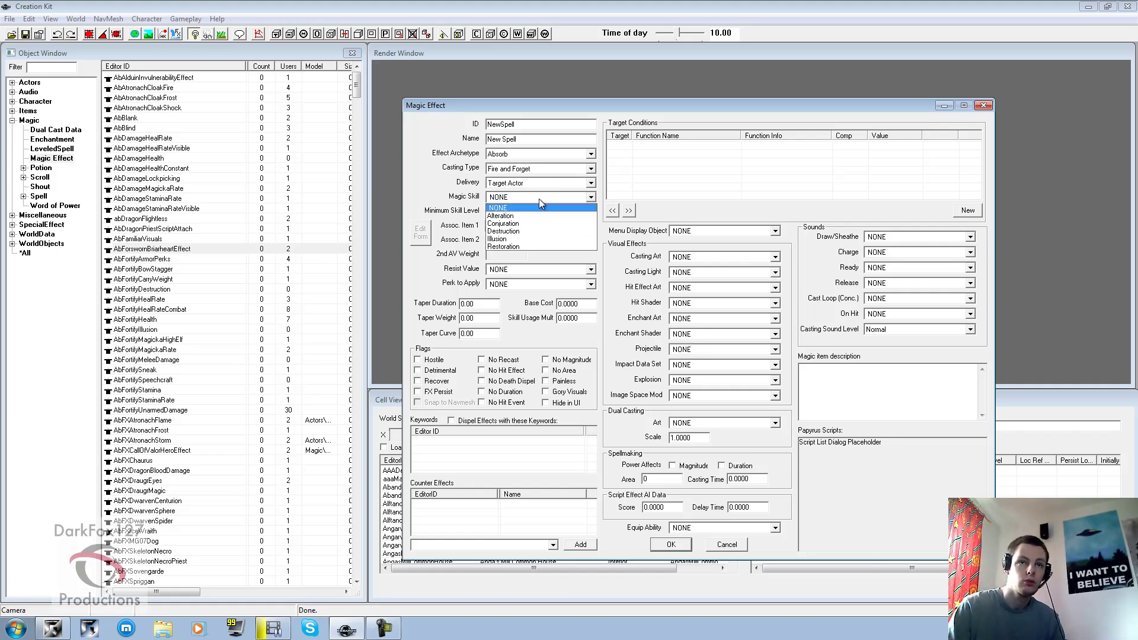
# - Set the magic skill to Destruction with a minimum skill level of 25
pyautogui.click(539, 231)
pyautogui.press('Tab')
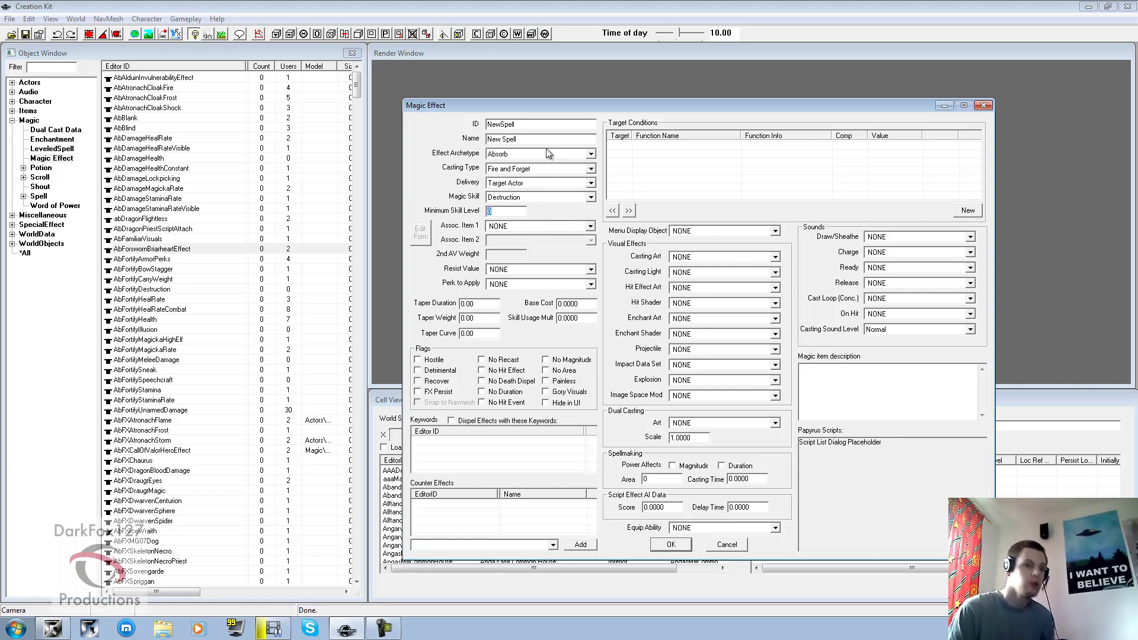
pyautogui.write('25')
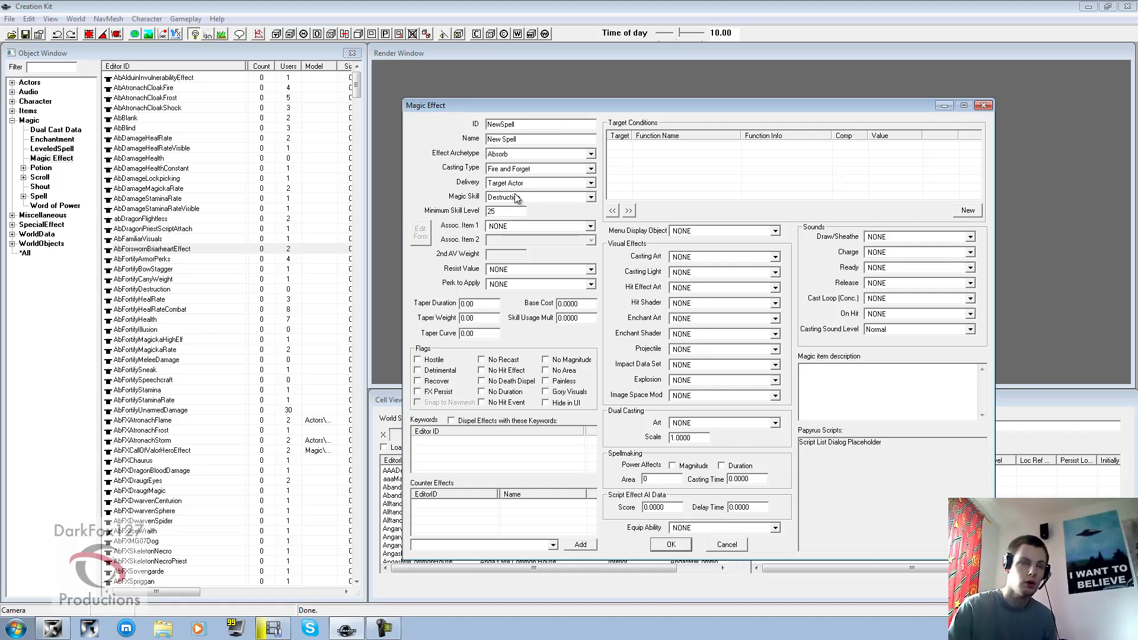
pyautogui.click(532, 226)
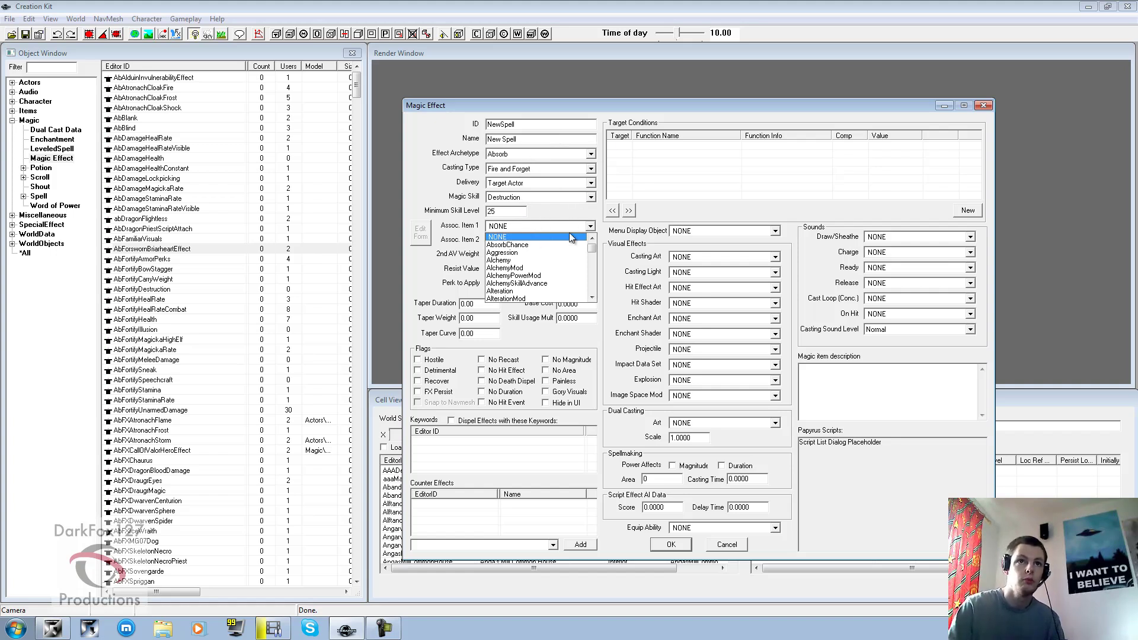
# - Pick Health as the first associated item
pyautogui.scroll(-3, 544, 246)
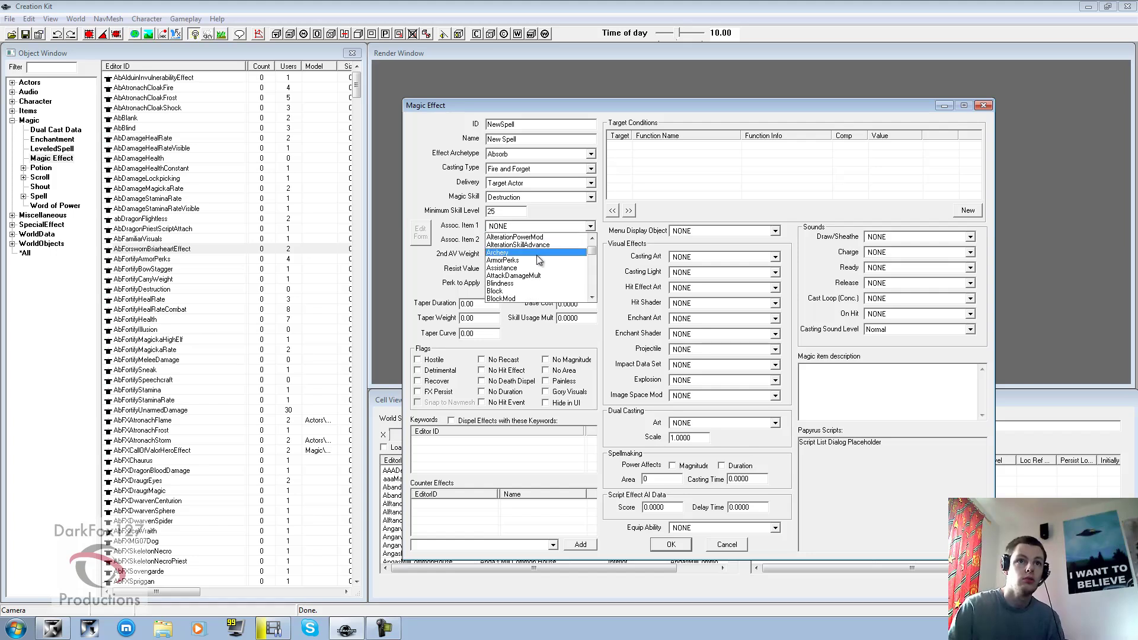
pyautogui.scroll(-6, 537, 257)
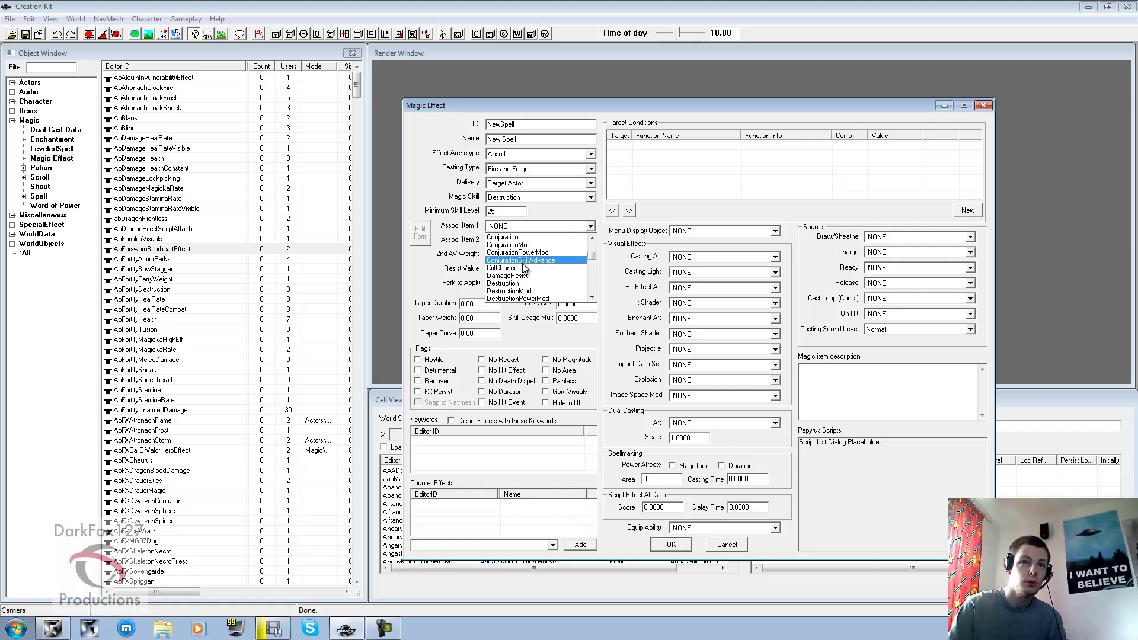
pyautogui.scroll(-8, 525, 270)
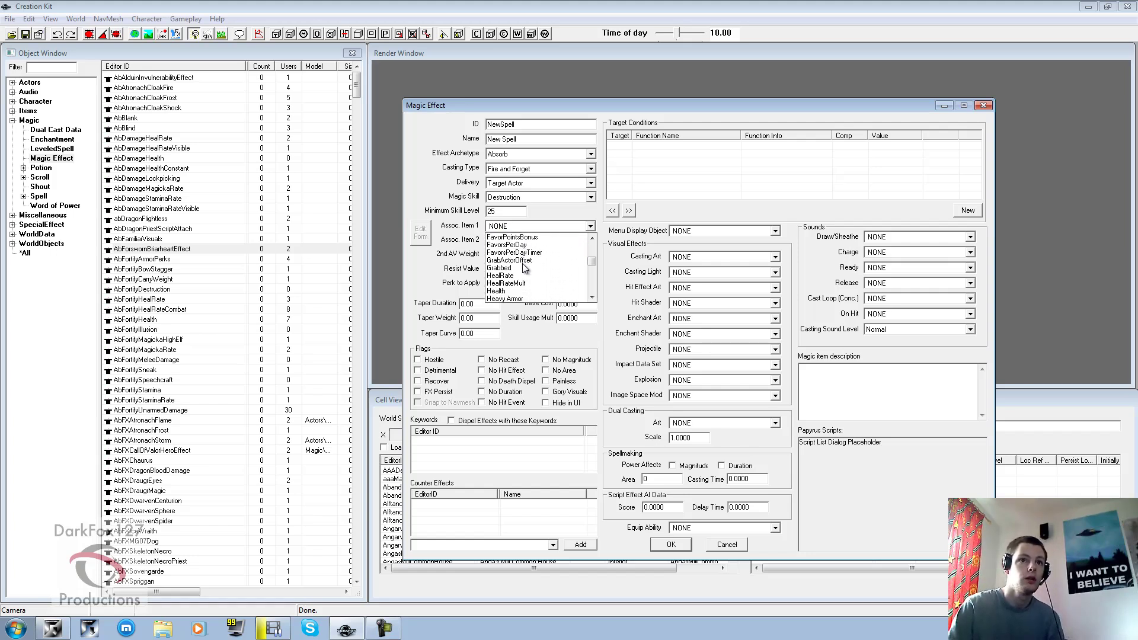
pyautogui.scroll(-1, 524, 268)
pyautogui.click(523, 270)
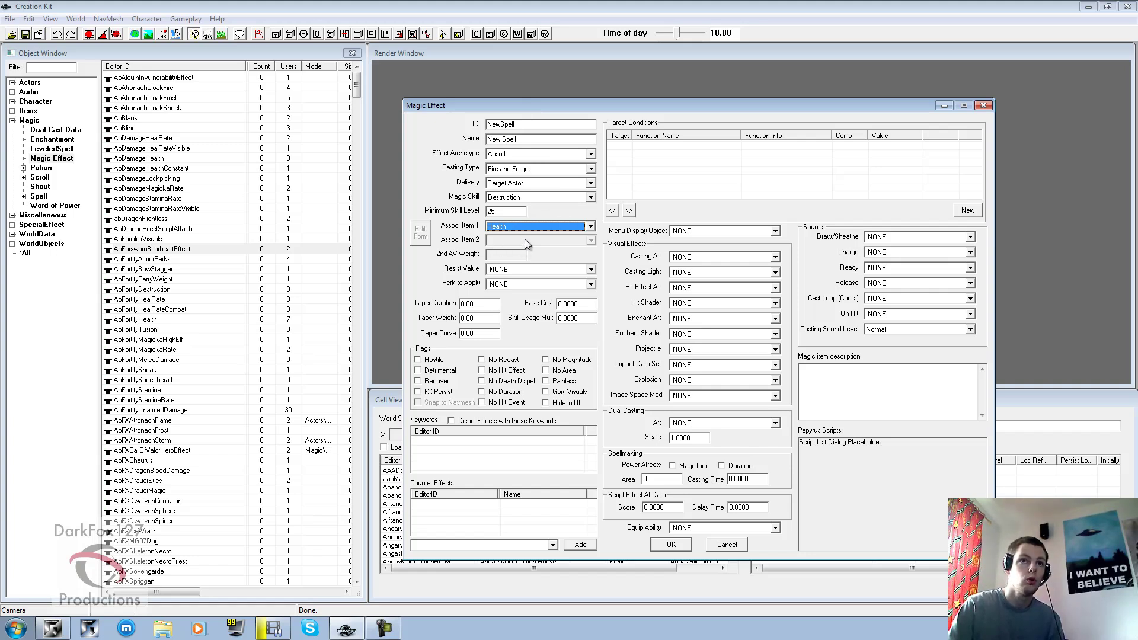
pyautogui.click(532, 269)
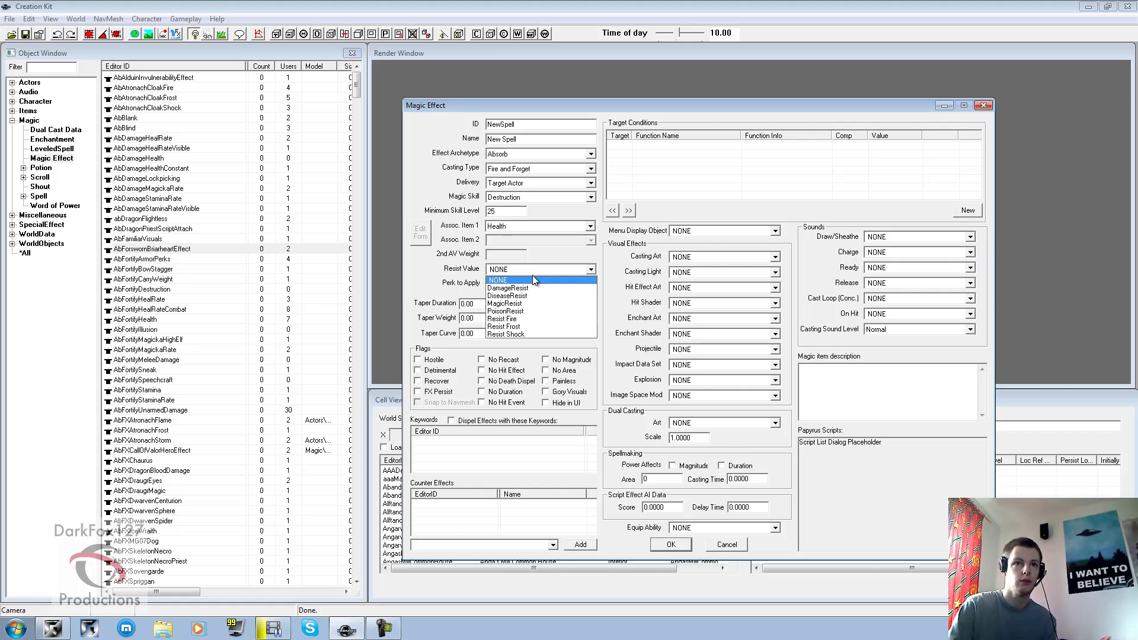
# - Set the resist value to Resist Fire and look through the available perks
pyautogui.click(536, 317)
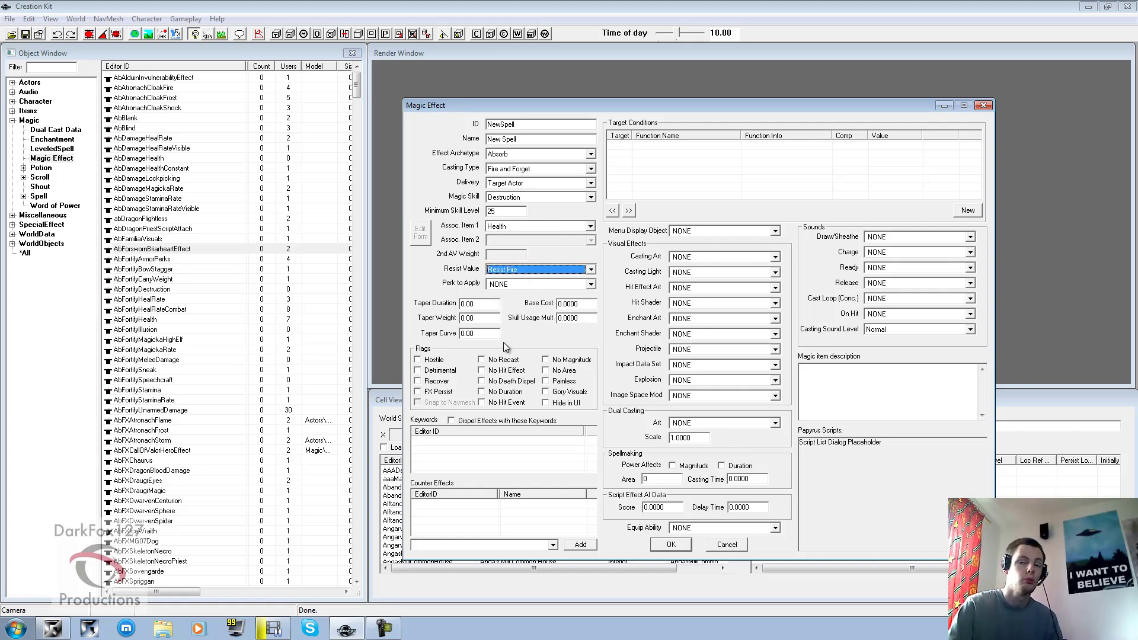
pyautogui.click(515, 284)
pyautogui.click(512, 294)
pyautogui.click(508, 286)
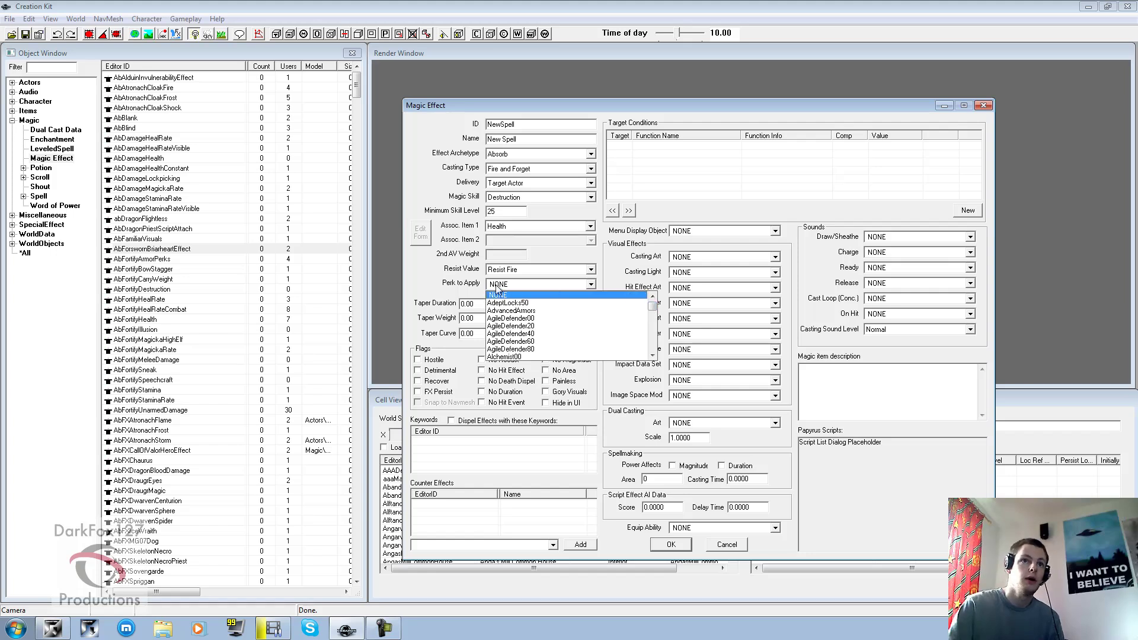
# - Close the perk list, leaving Perk to Apply at NONE
pyautogui.click(449, 287)
pyautogui.click(481, 305)
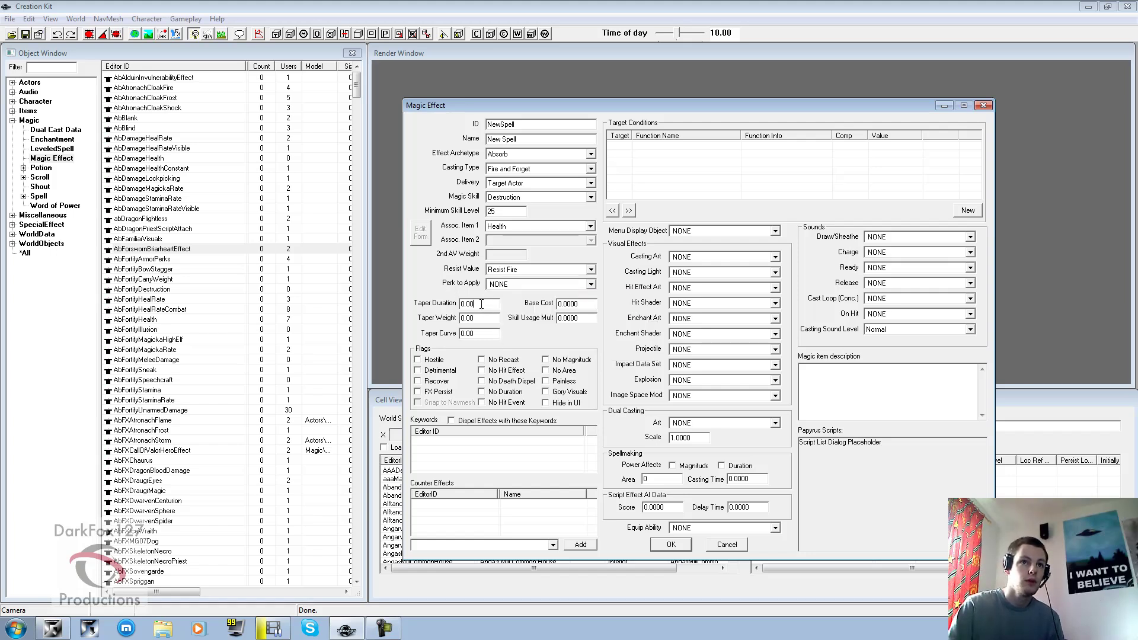
pyautogui.click(498, 335)
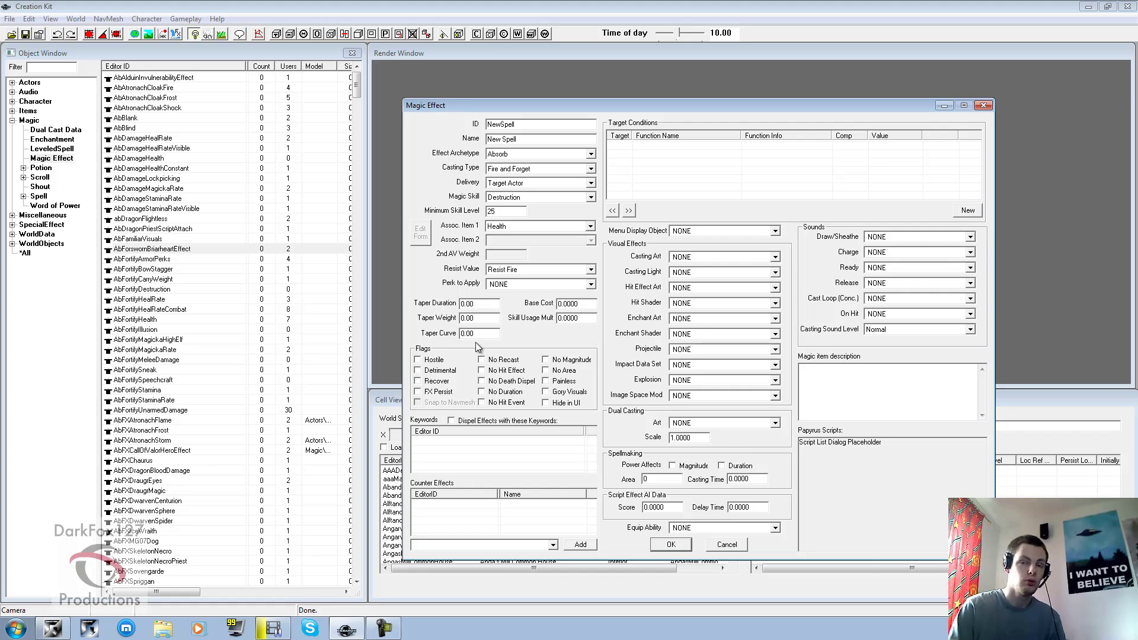
pyautogui.click(482, 304)
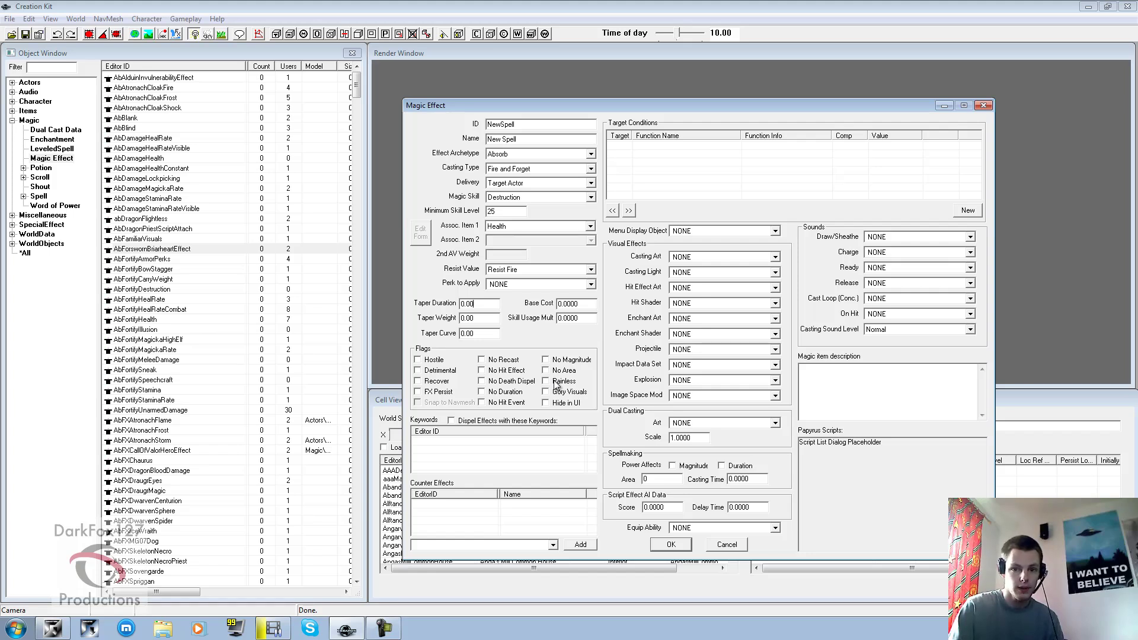
pyautogui.click(556, 384)
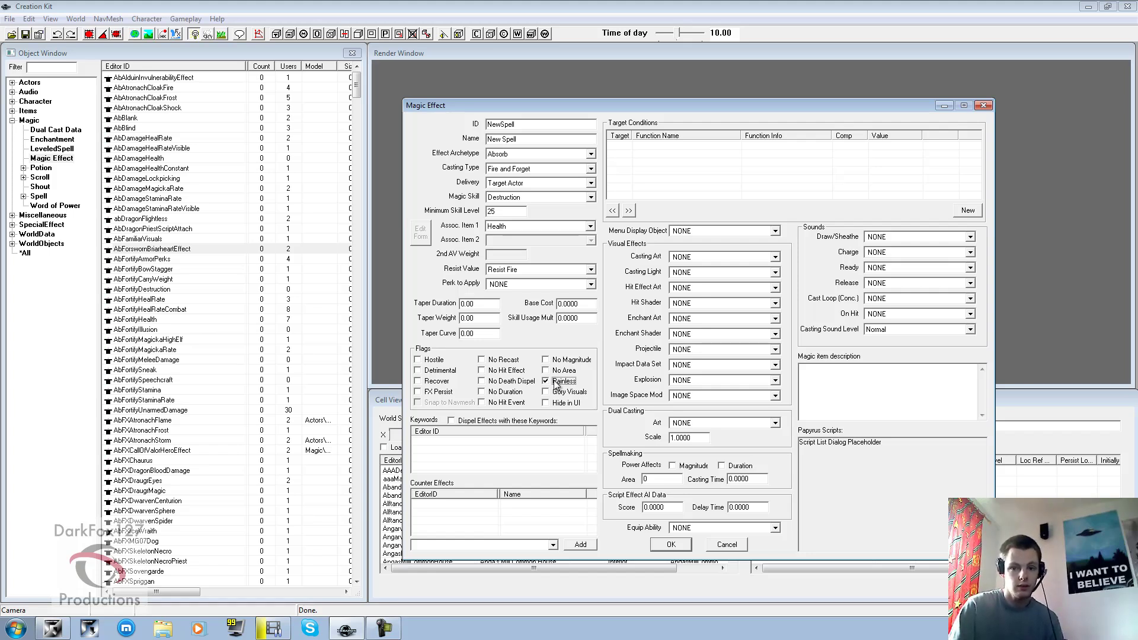
pyautogui.click(556, 384)
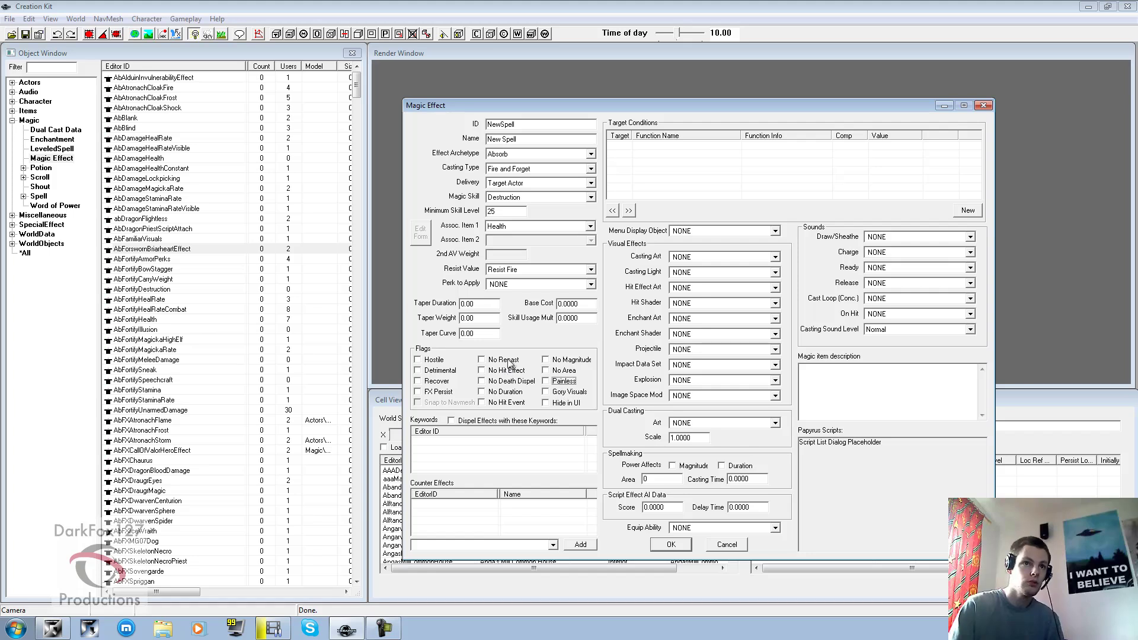
pyautogui.rightClick(469, 452)
pyautogui.click(492, 475)
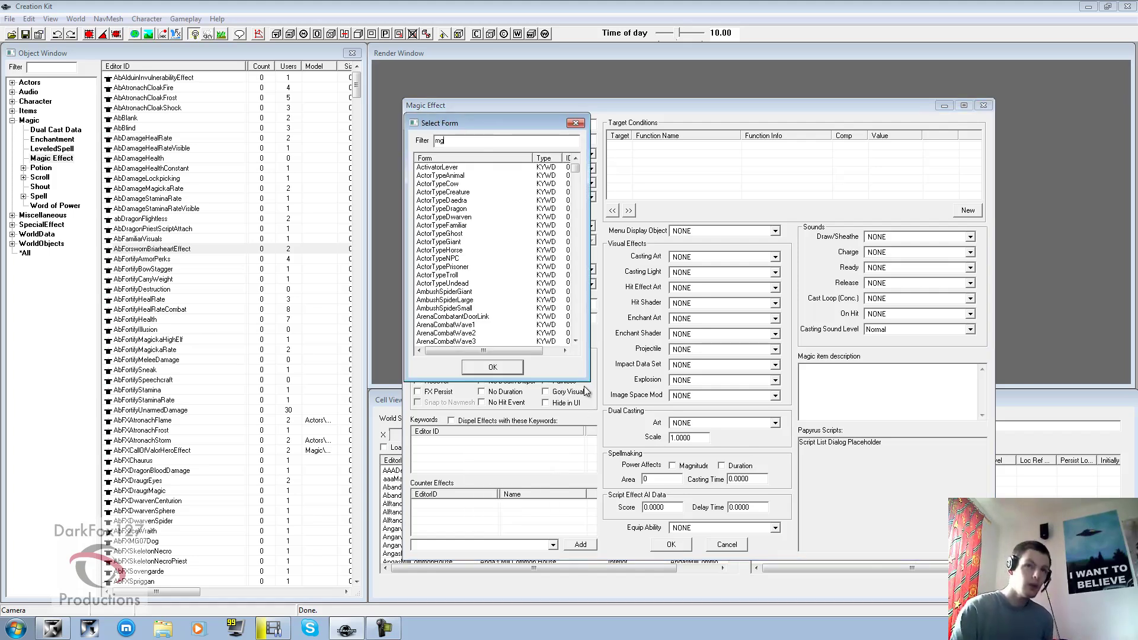
pyautogui.write('mg')
pyautogui.write('ag')
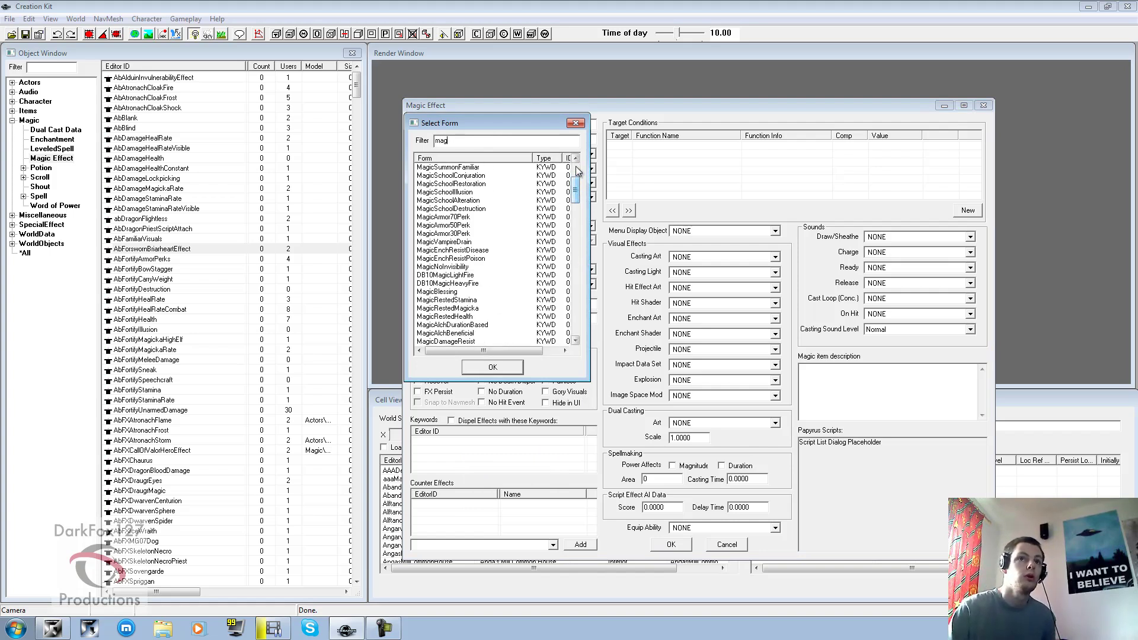
pyautogui.click(576, 123)
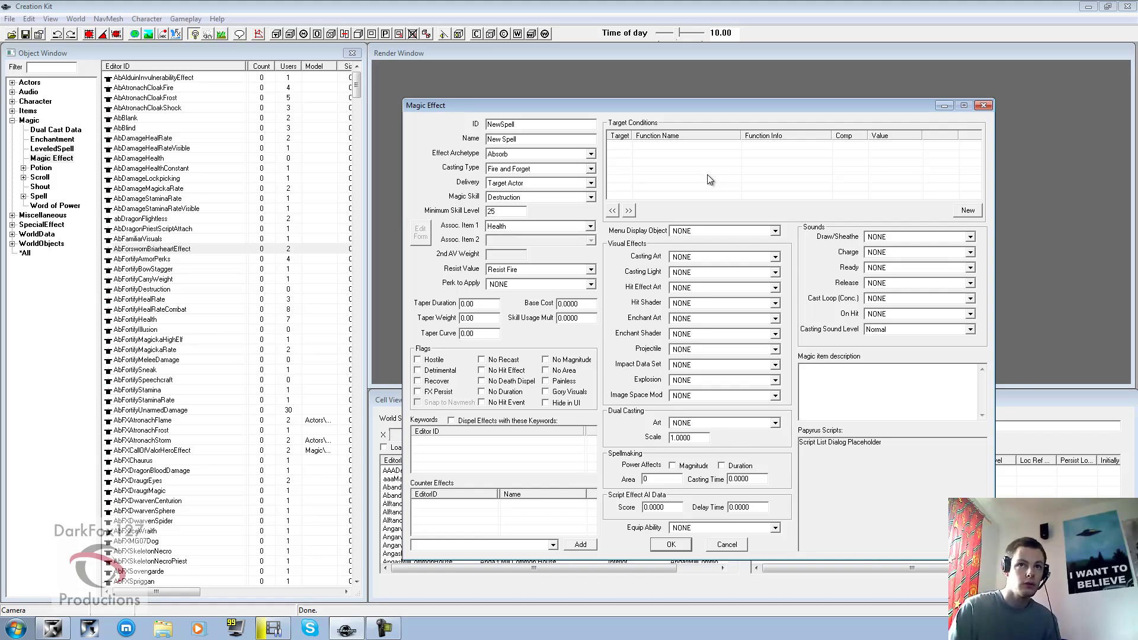
# - Start a new target condition, dismiss the warnings, then cancel it so conditions stay empty
pyautogui.rightClick(720, 182)
pyautogui.click(738, 189)
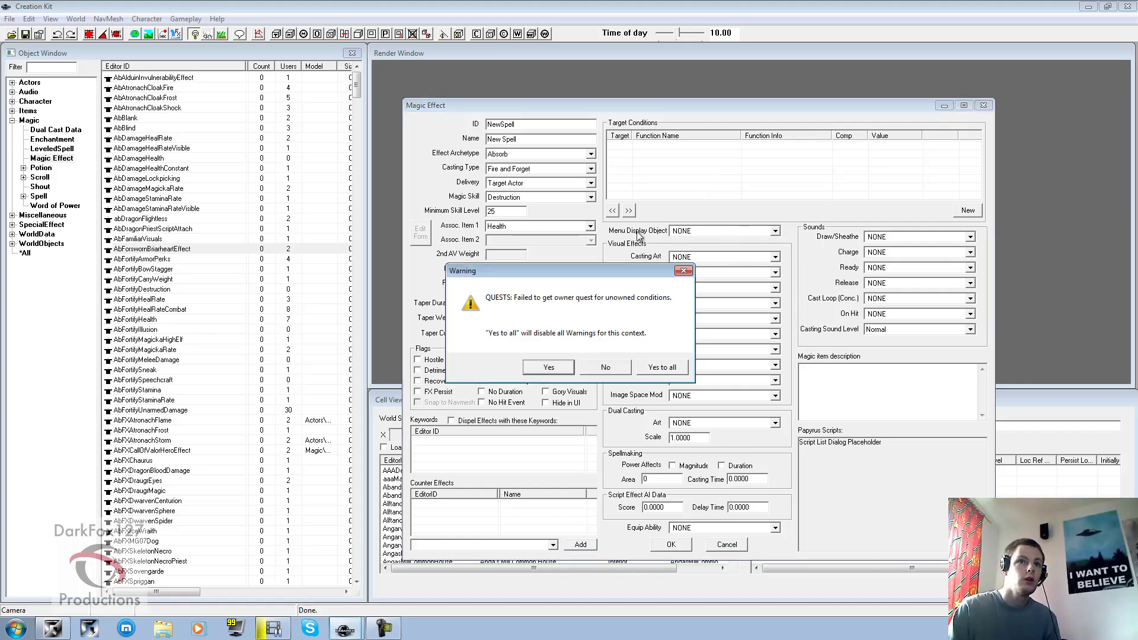
pyautogui.click(663, 367)
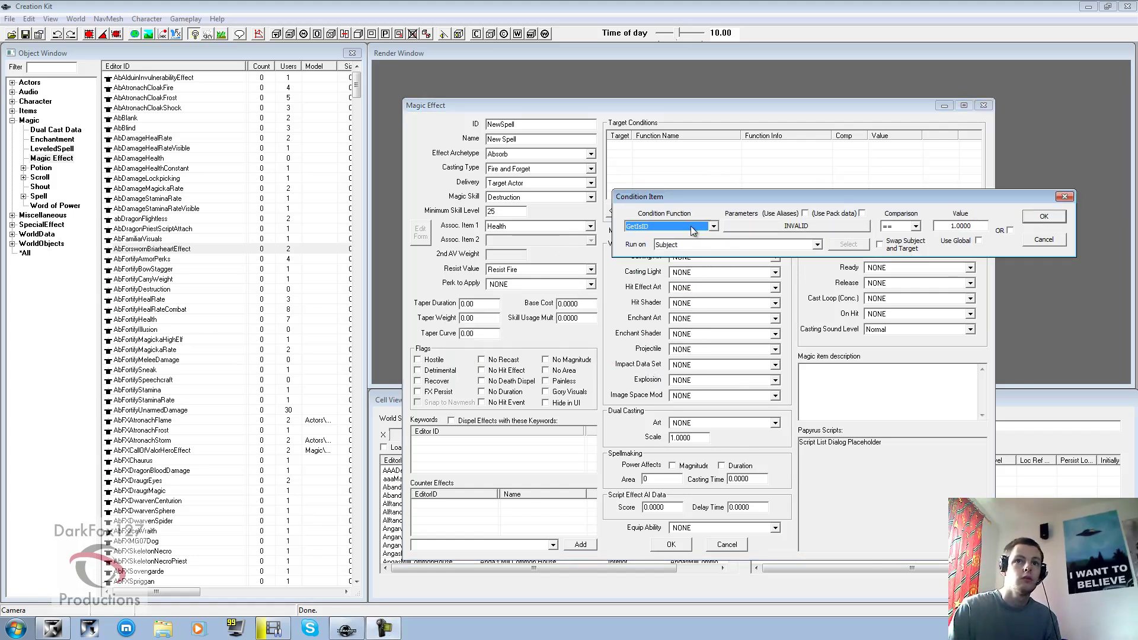
pyautogui.click(692, 231)
pyautogui.click(696, 237)
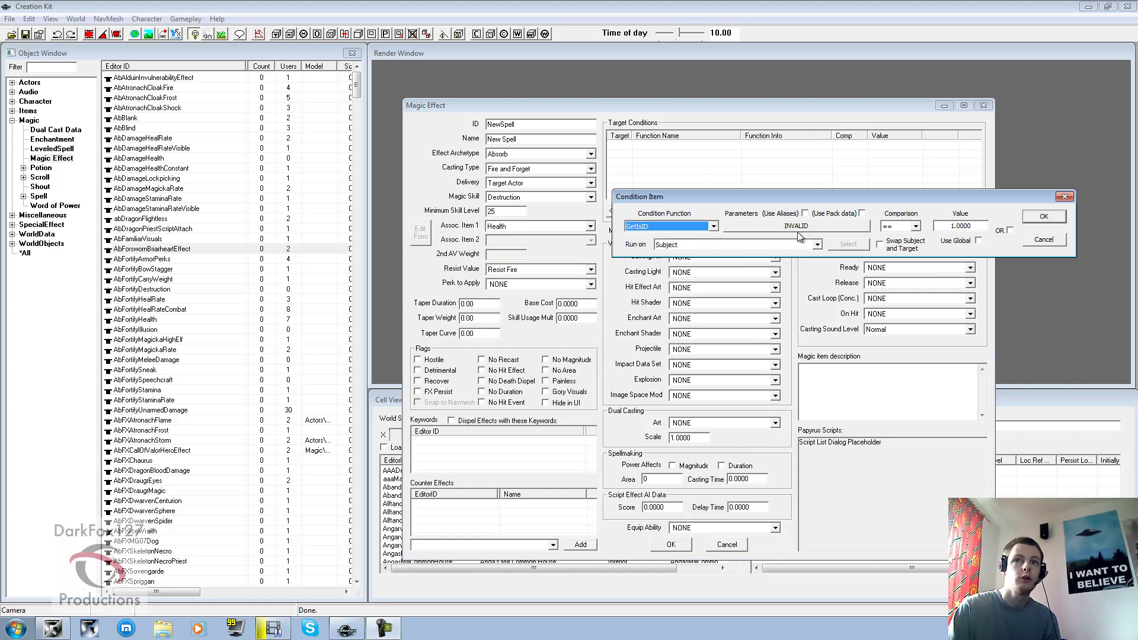
pyautogui.click(1043, 240)
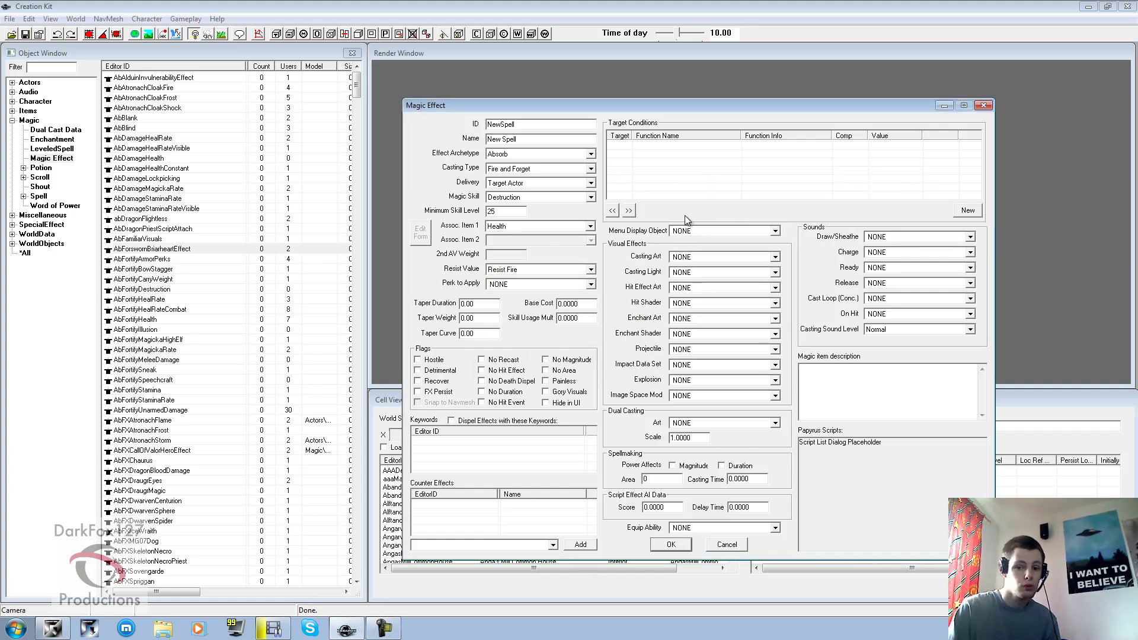
# - Set the menu display object to MAGINVAbsorb
pyautogui.click(750, 233)
pyautogui.write('m')
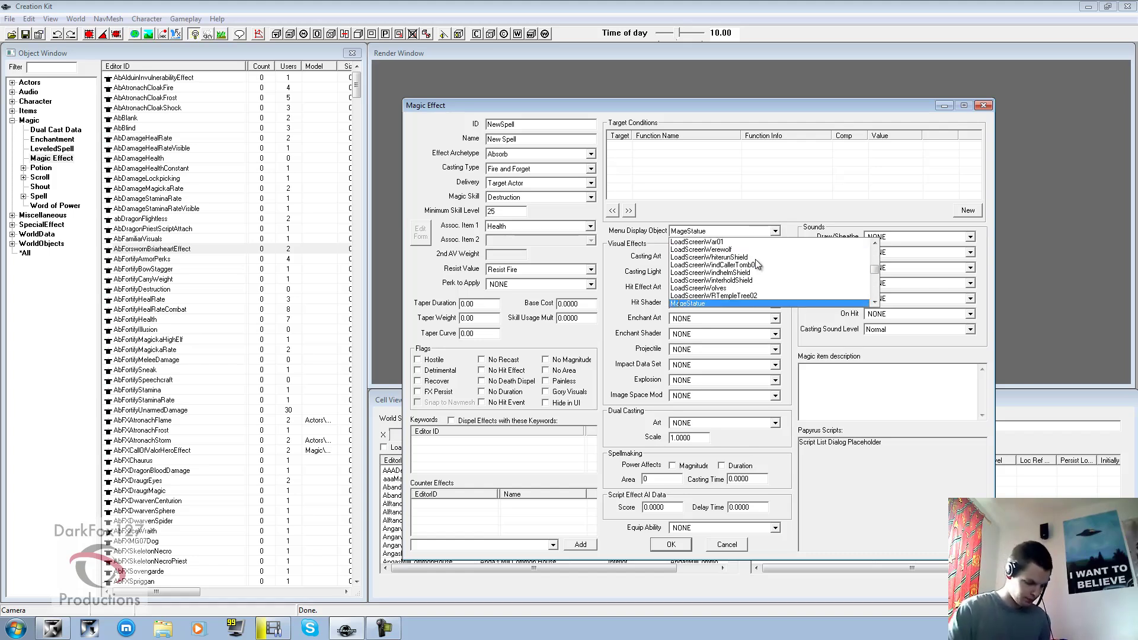
pyautogui.scroll(-2, 866, 270)
pyautogui.scroll(-2, 765, 271)
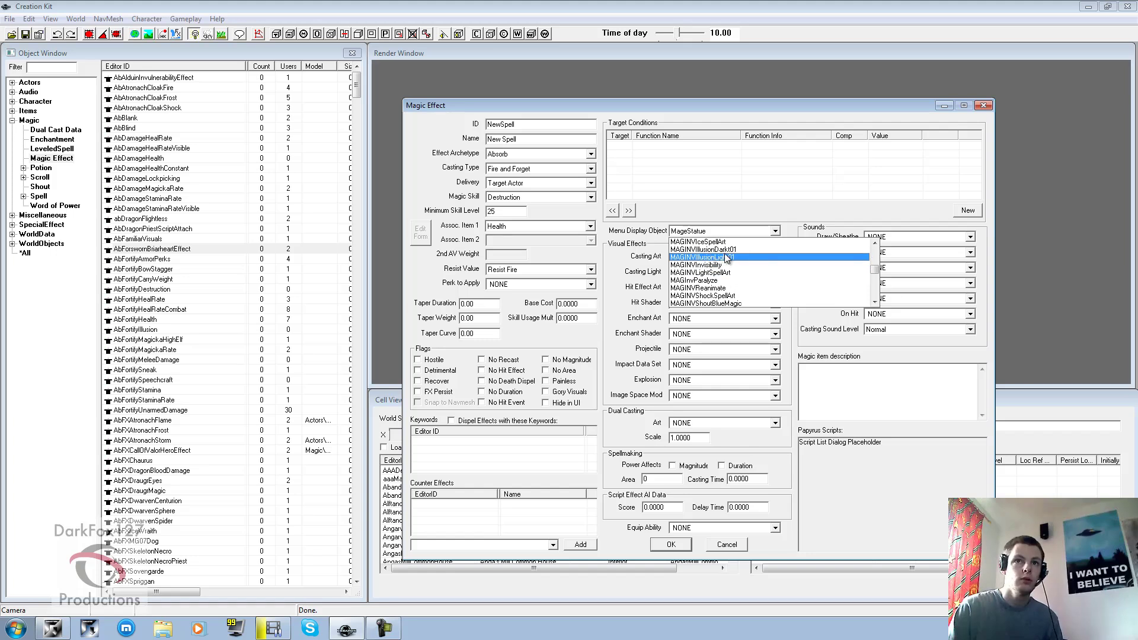
pyautogui.scroll(-1, 726, 255)
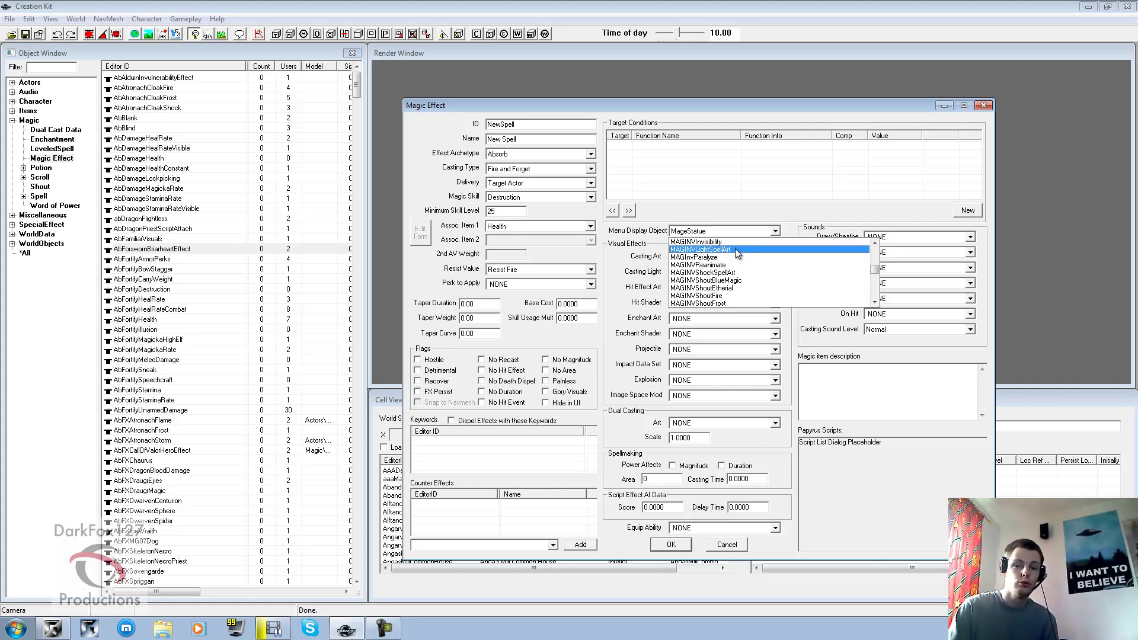
pyautogui.click(725, 218)
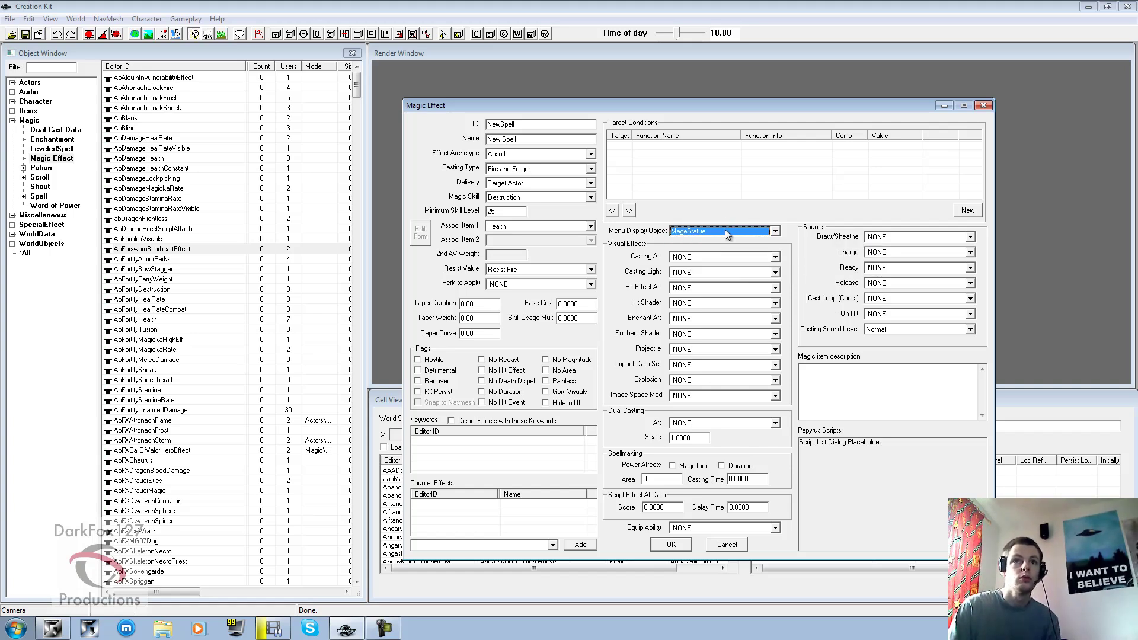
pyautogui.click(729, 233)
pyautogui.click(723, 291)
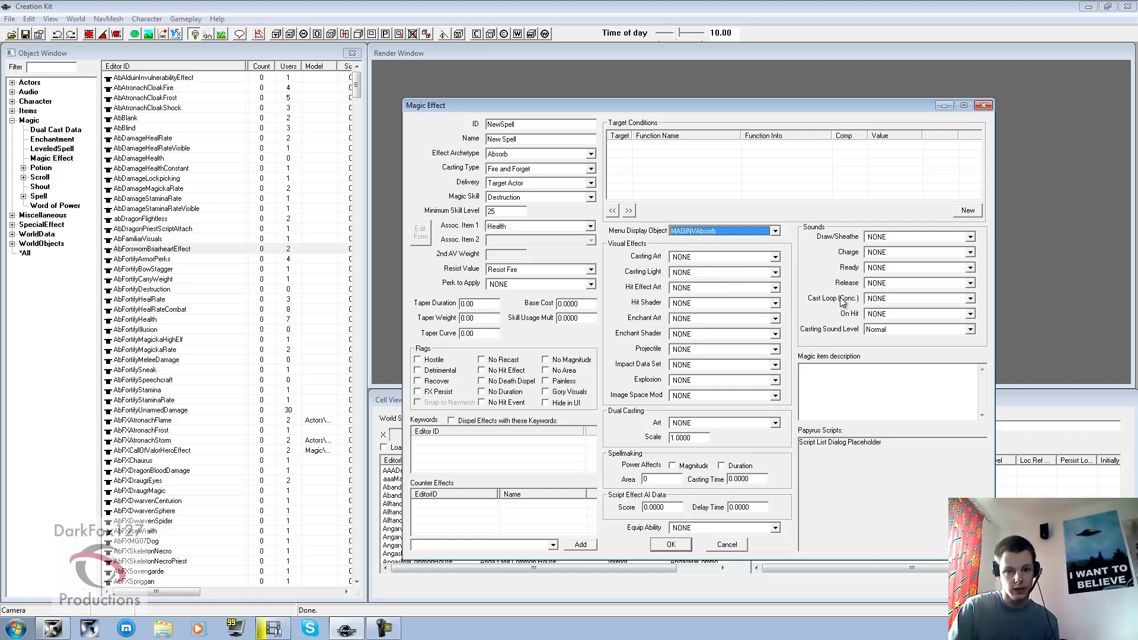
pyautogui.click(753, 258)
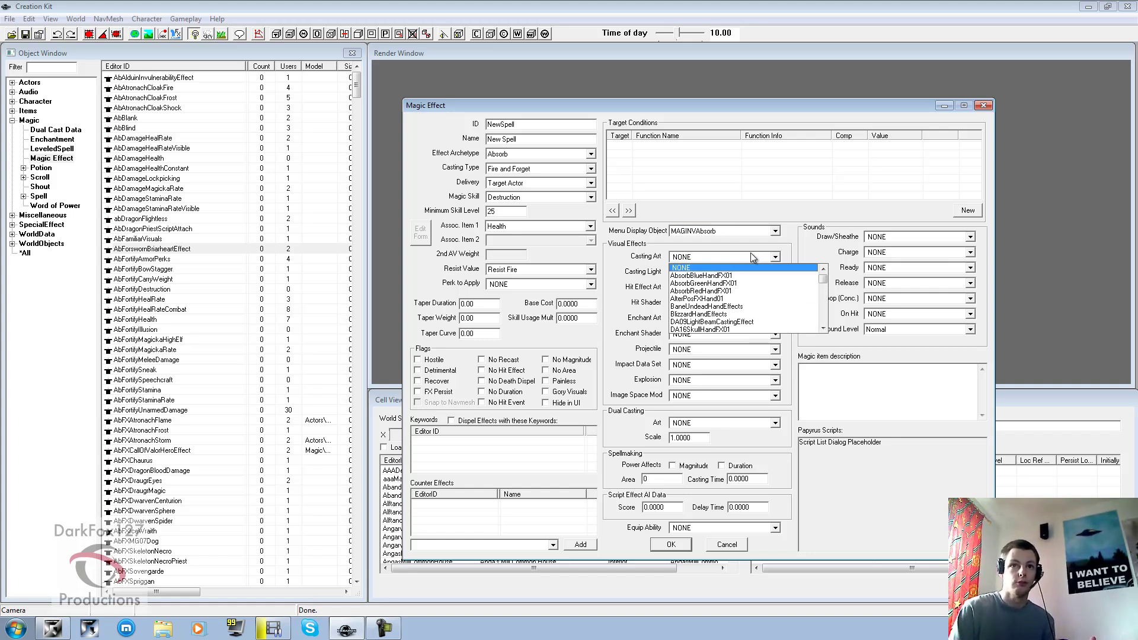
pyautogui.click(752, 255)
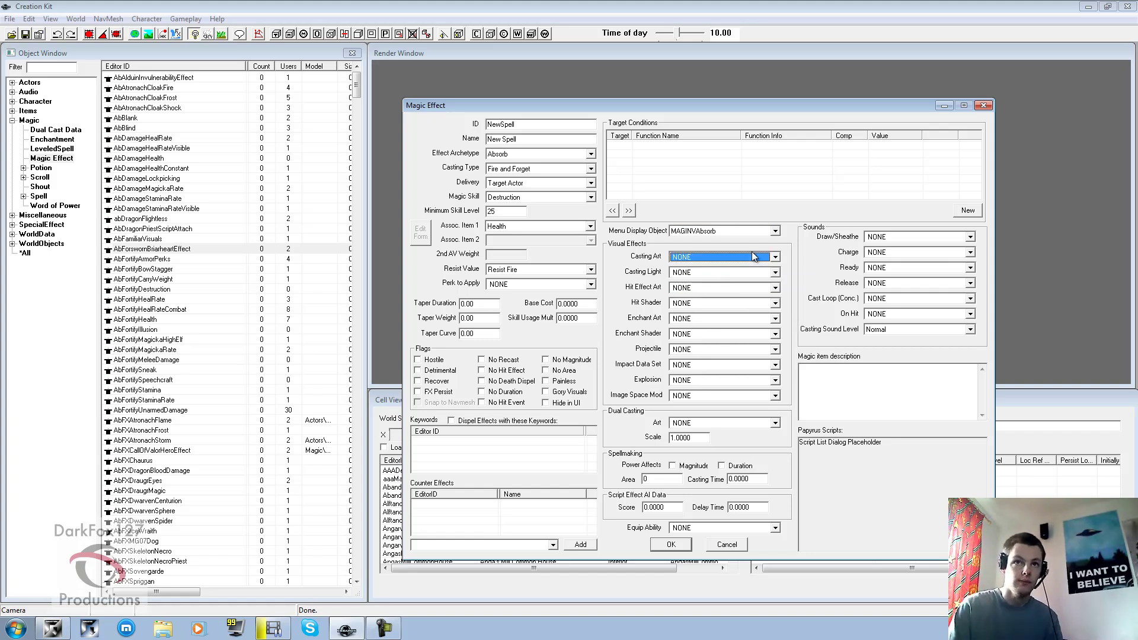
pyautogui.click(722, 271)
pyautogui.click(719, 279)
pyautogui.click(711, 274)
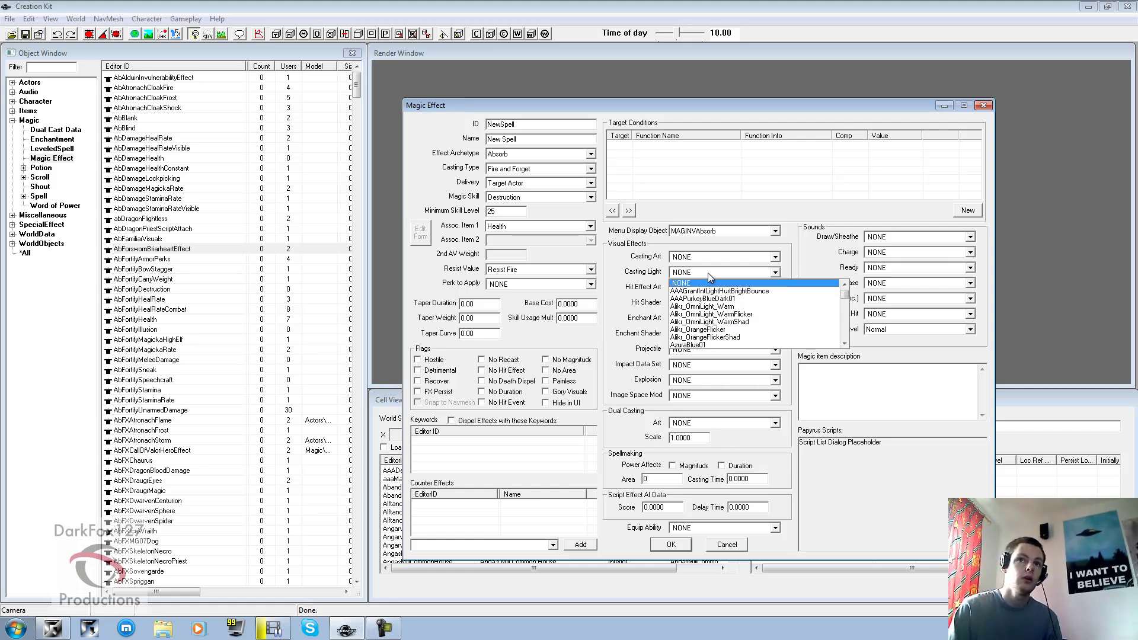
pyautogui.click(710, 276)
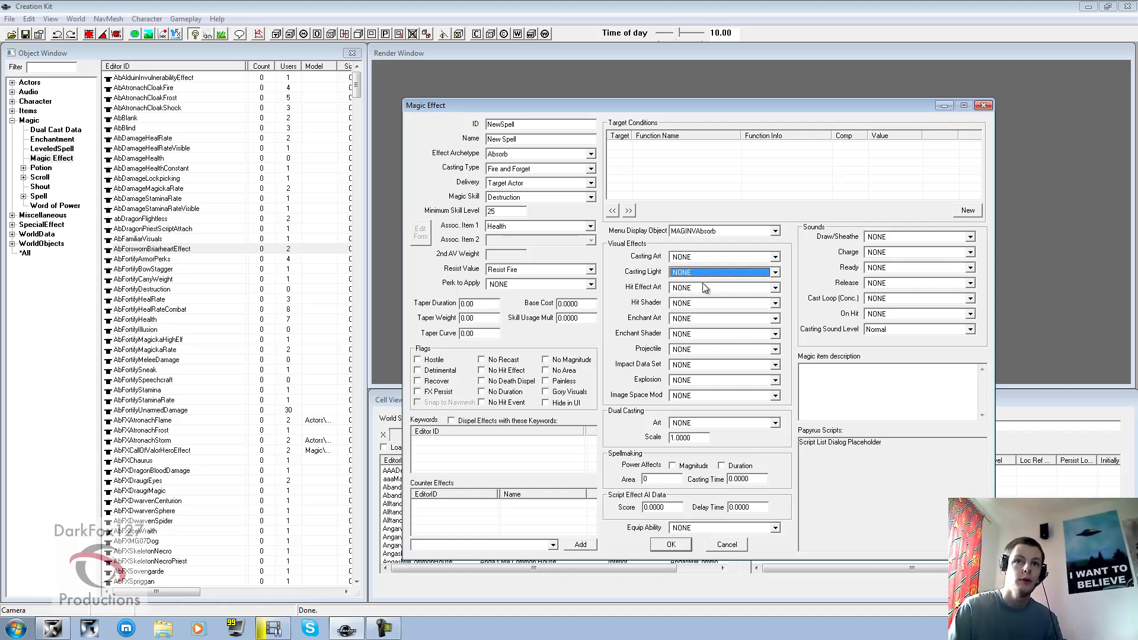
pyautogui.click(691, 287)
pyautogui.click(692, 287)
pyautogui.click(692, 303)
pyautogui.click(692, 303)
pyautogui.click(695, 318)
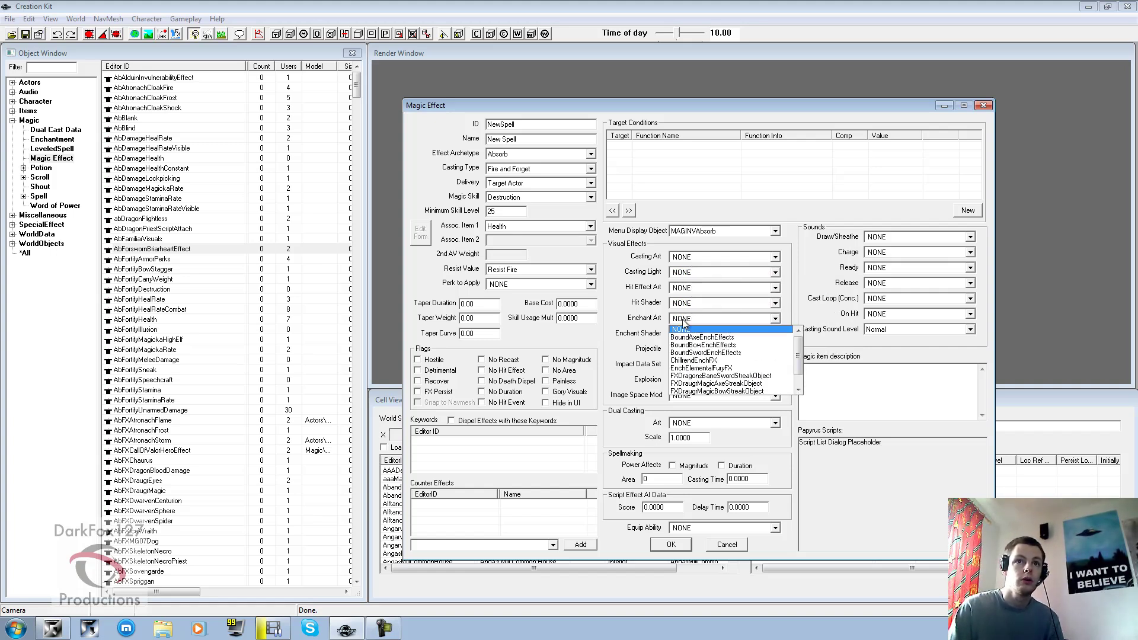
pyautogui.click(676, 320)
pyautogui.click(710, 335)
pyautogui.click(709, 338)
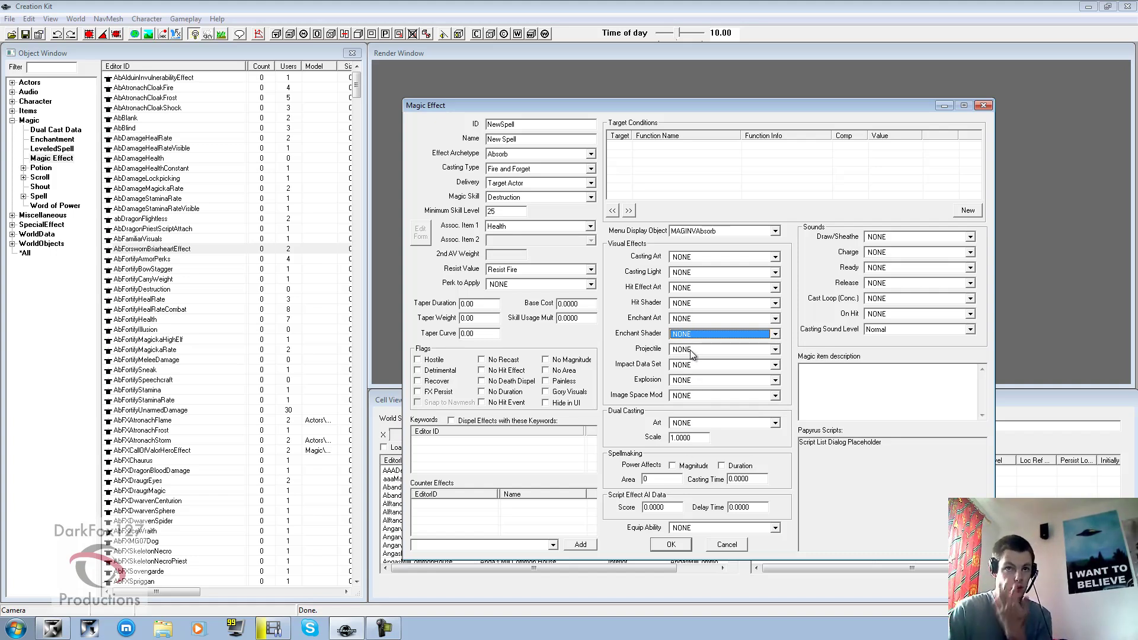
pyautogui.click(699, 425)
pyautogui.click(698, 421)
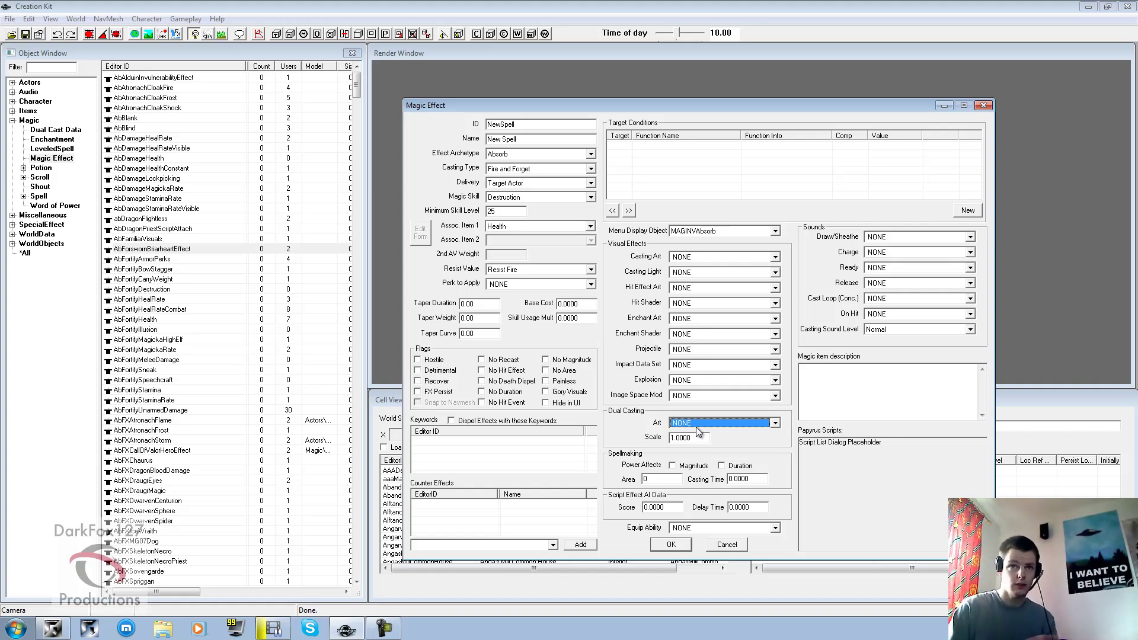
pyautogui.moveTo(693, 438); pyautogui.dragTo(621, 446)
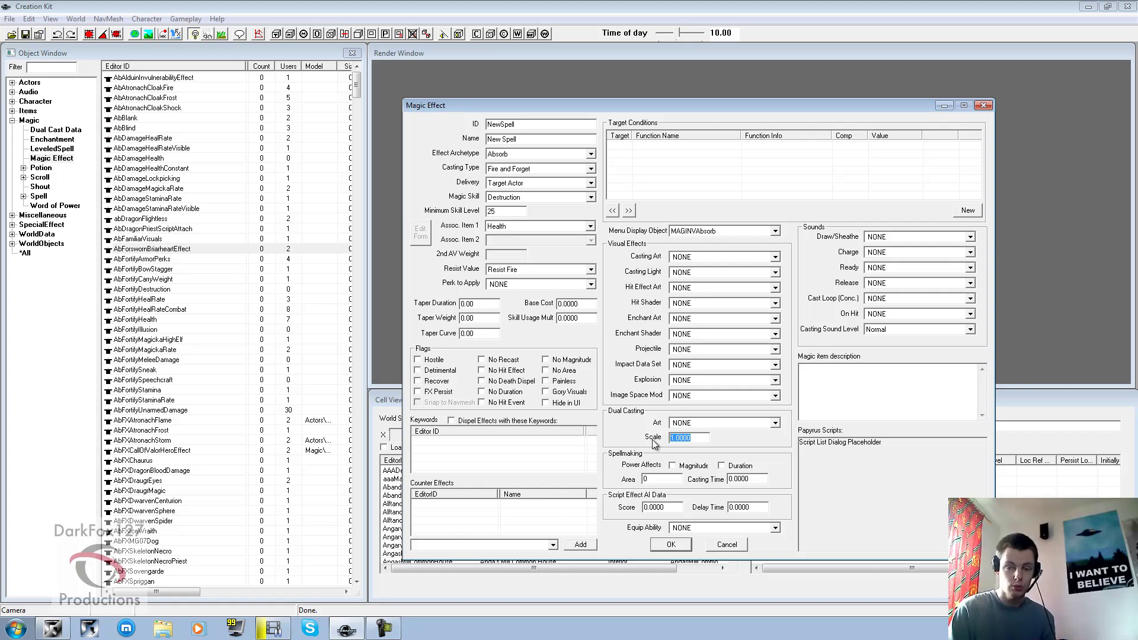
# - Leave the magic effect's Equip Ability and Charge sound both set to NONE
pyautogui.click(663, 479)
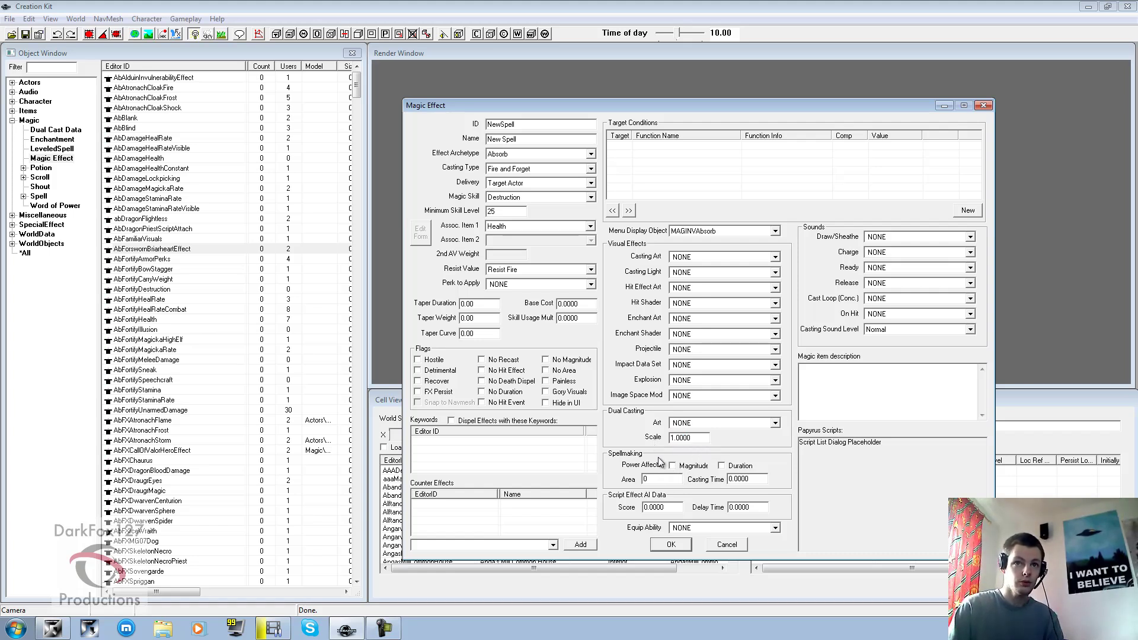
pyautogui.click(702, 527)
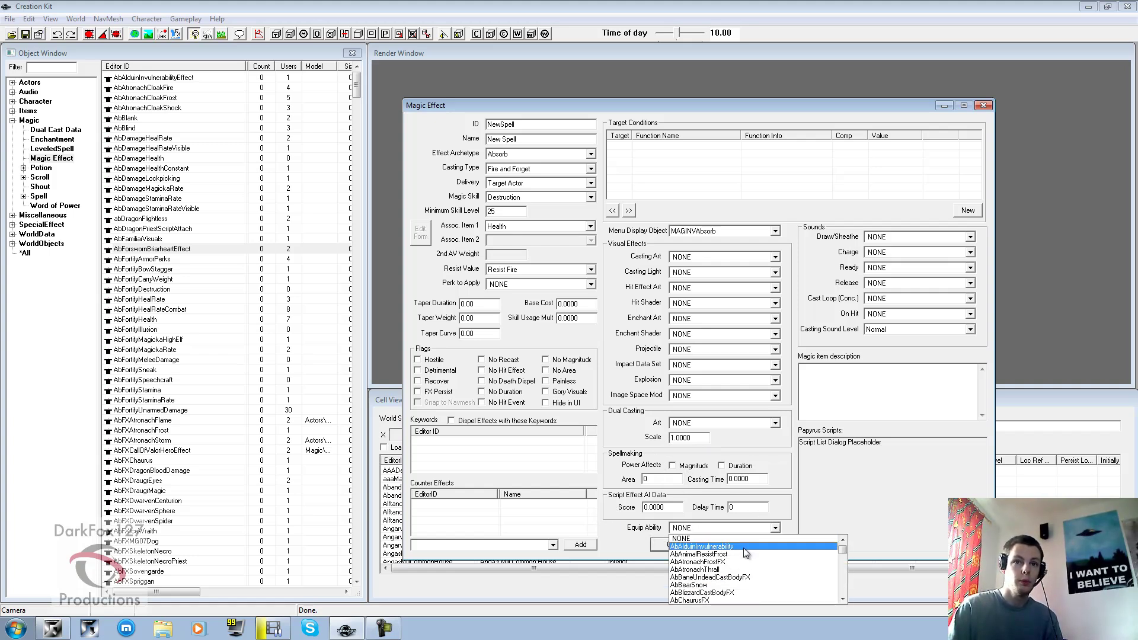
pyautogui.scroll(-15, 742, 551)
pyautogui.scroll(-10, 735, 554)
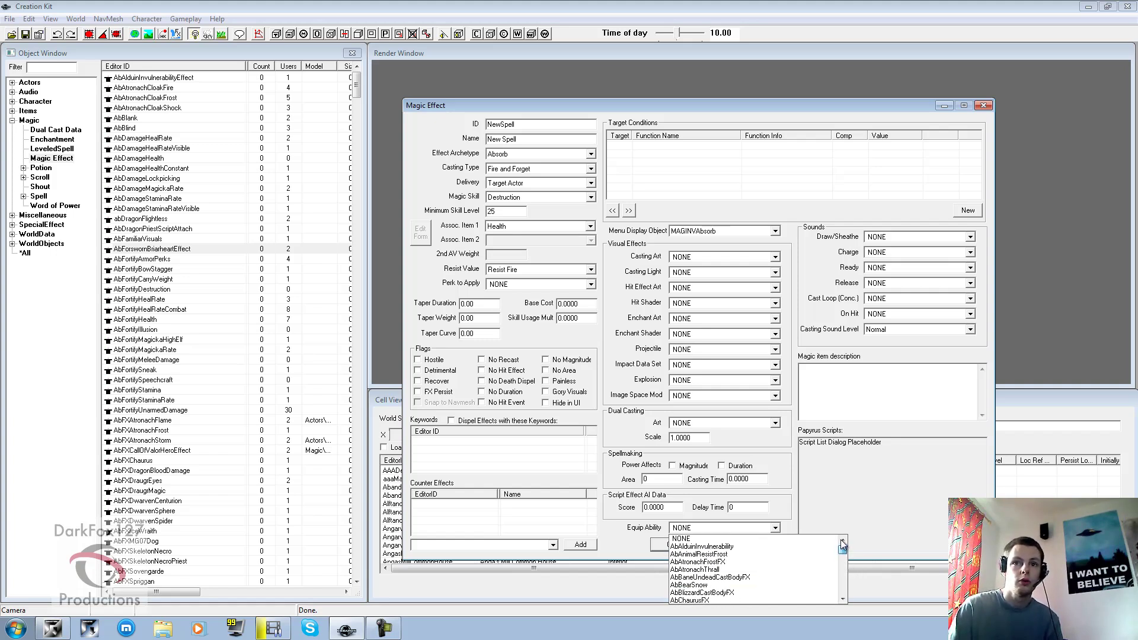
pyautogui.click(740, 529)
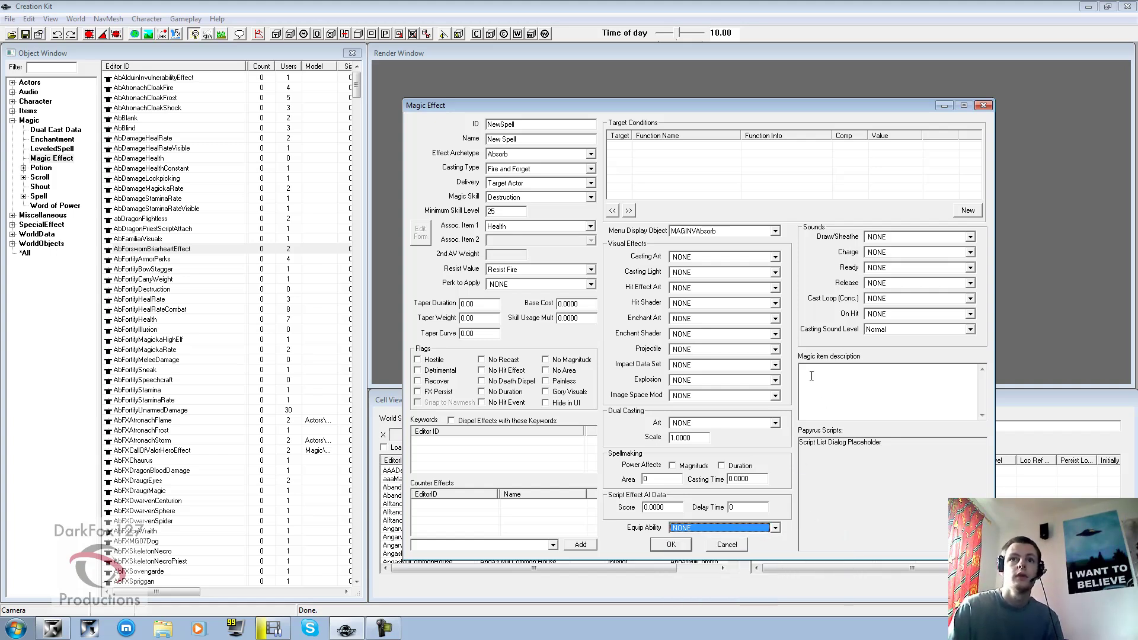
pyautogui.click(883, 252)
pyautogui.click(886, 253)
pyautogui.click(886, 254)
pyautogui.click(886, 253)
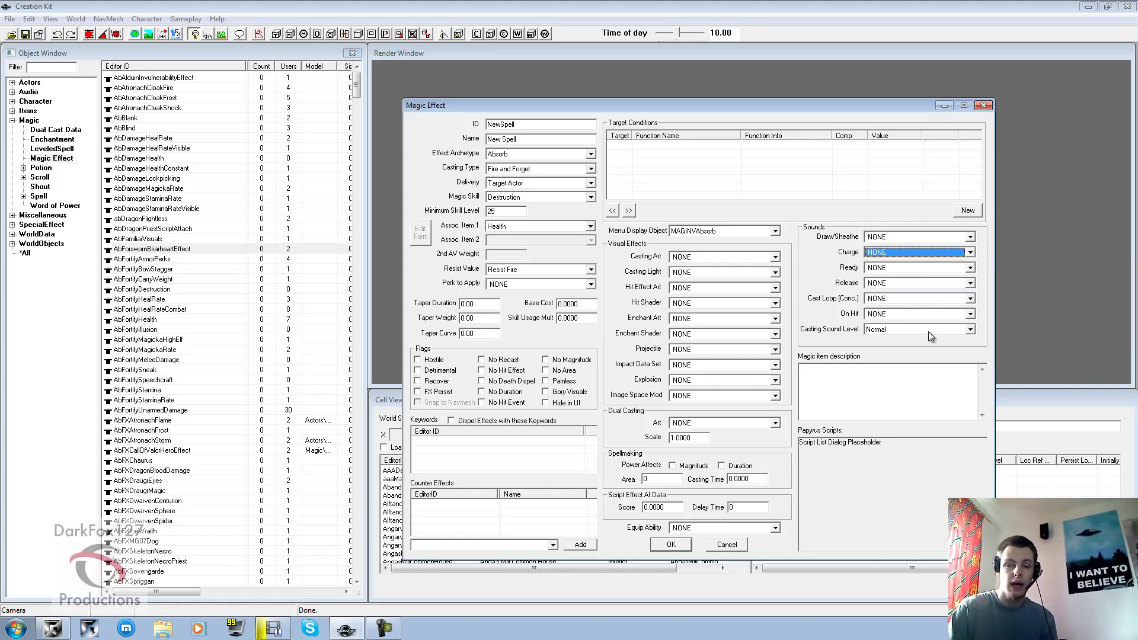
pyautogui.click(829, 181)
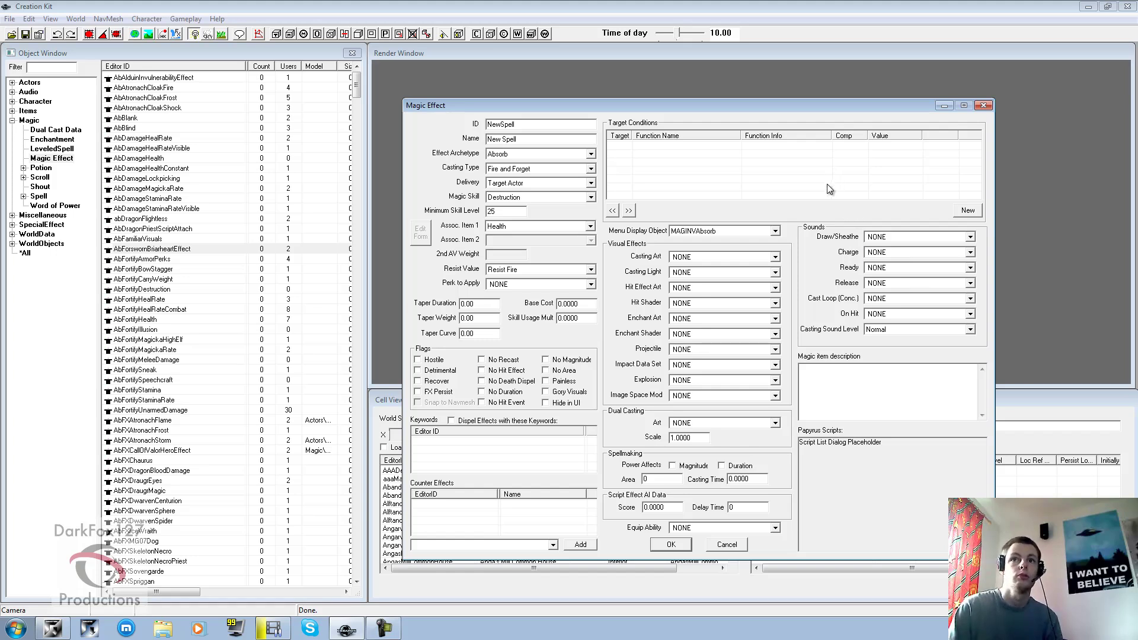
# - Close the magic effect editor without saving and start a new Spell record
pyautogui.click(726, 544)
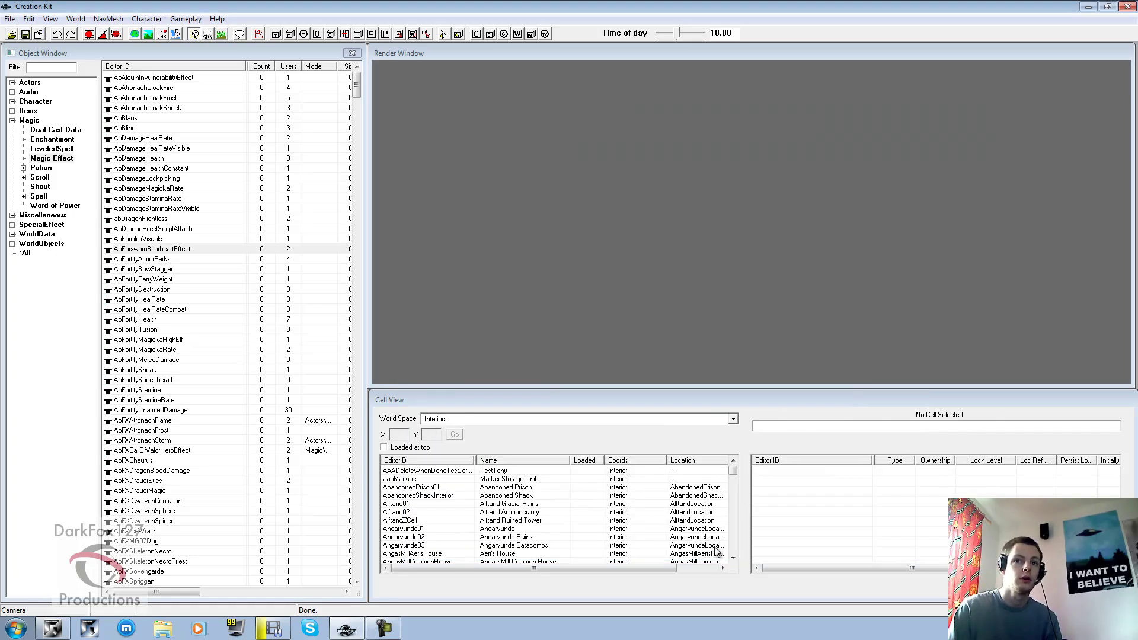
pyautogui.click(237, 270)
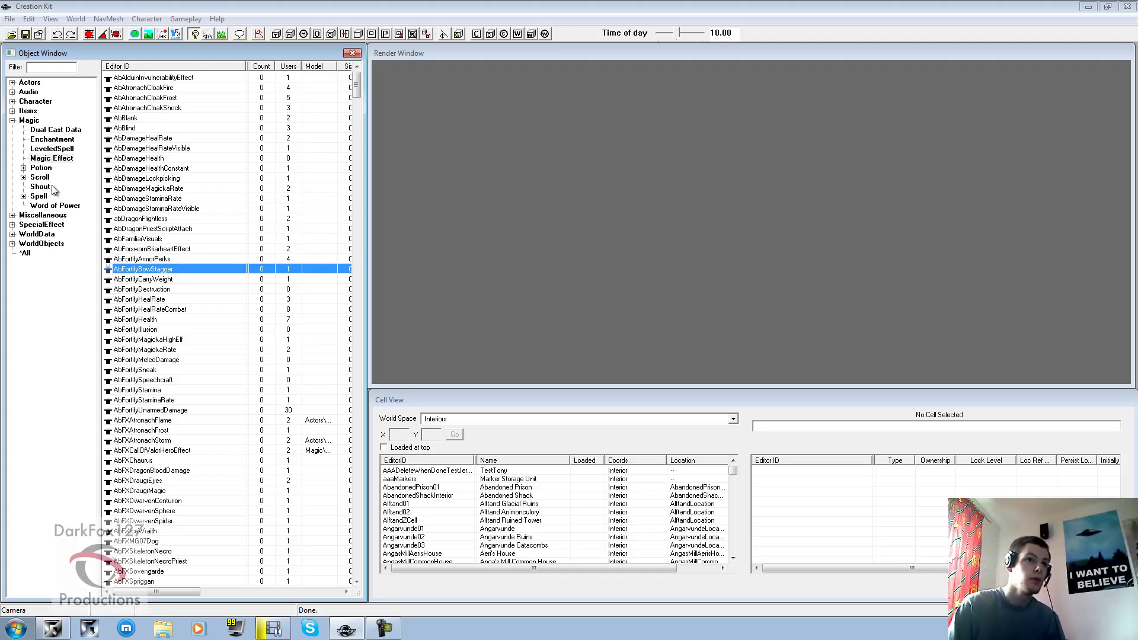
pyautogui.click(38, 196)
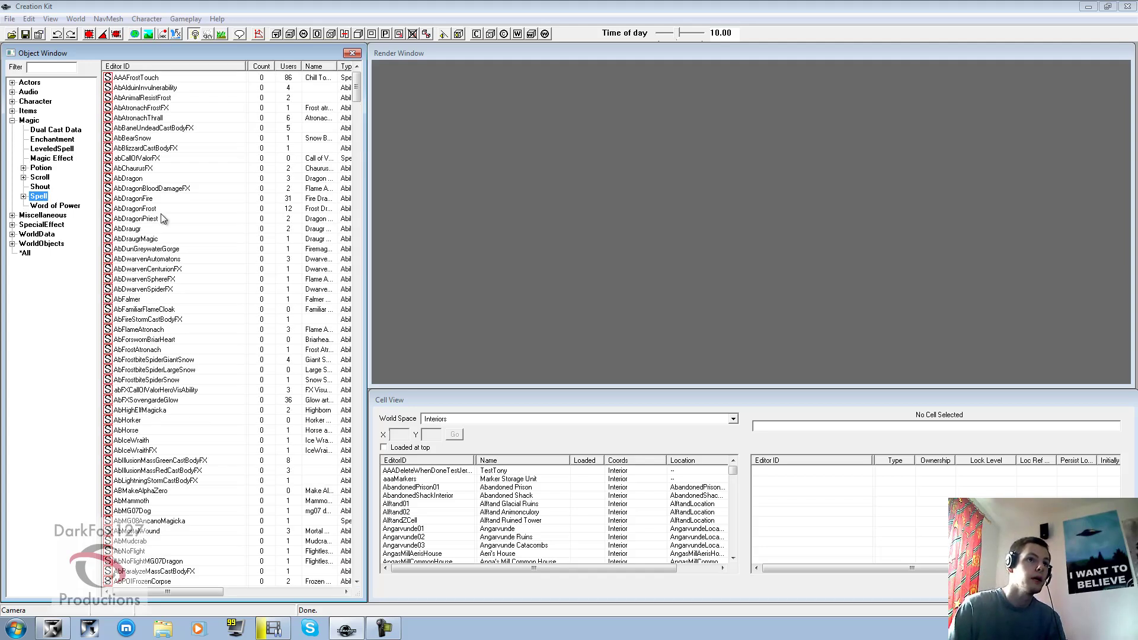
pyautogui.rightClick(169, 198)
pyautogui.click(195, 205)
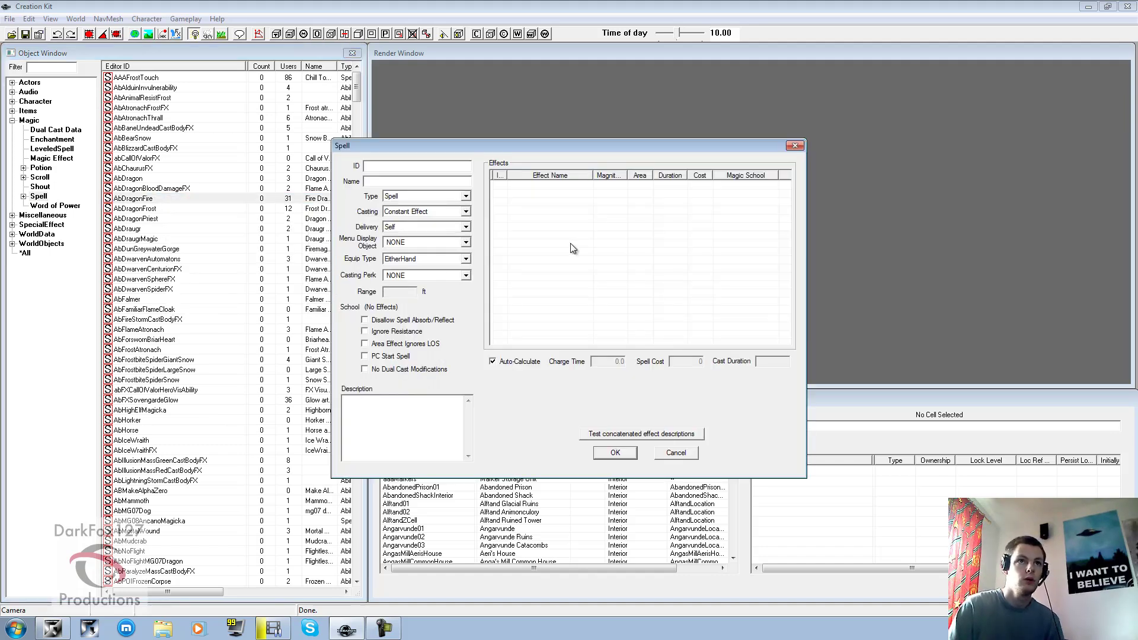
# - Enter the spell ID NewSpell and the name New Spell
pyautogui.write('New Spell')
pyautogui.press('Left')
pyautogui.press('Left')
pyautogui.press('Left')
pyautogui.press('Left')
pyautogui.press('Left')
pyautogui.press('BackSpace')
pyautogui.press('Tab')
pyautogui.write('New S')
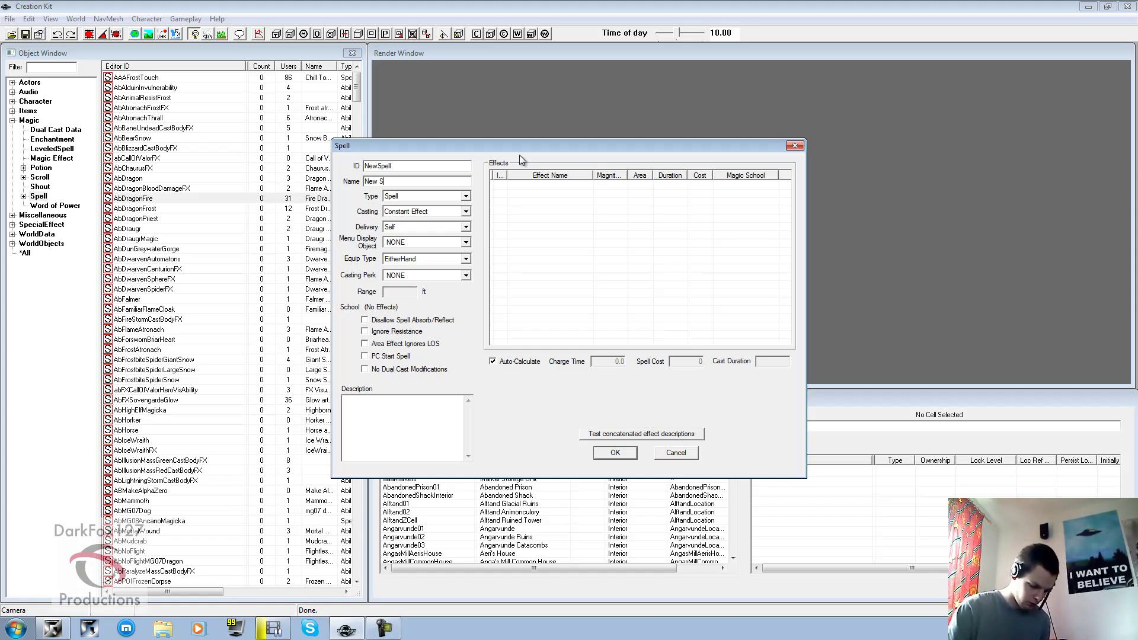
pyautogui.write('pell')
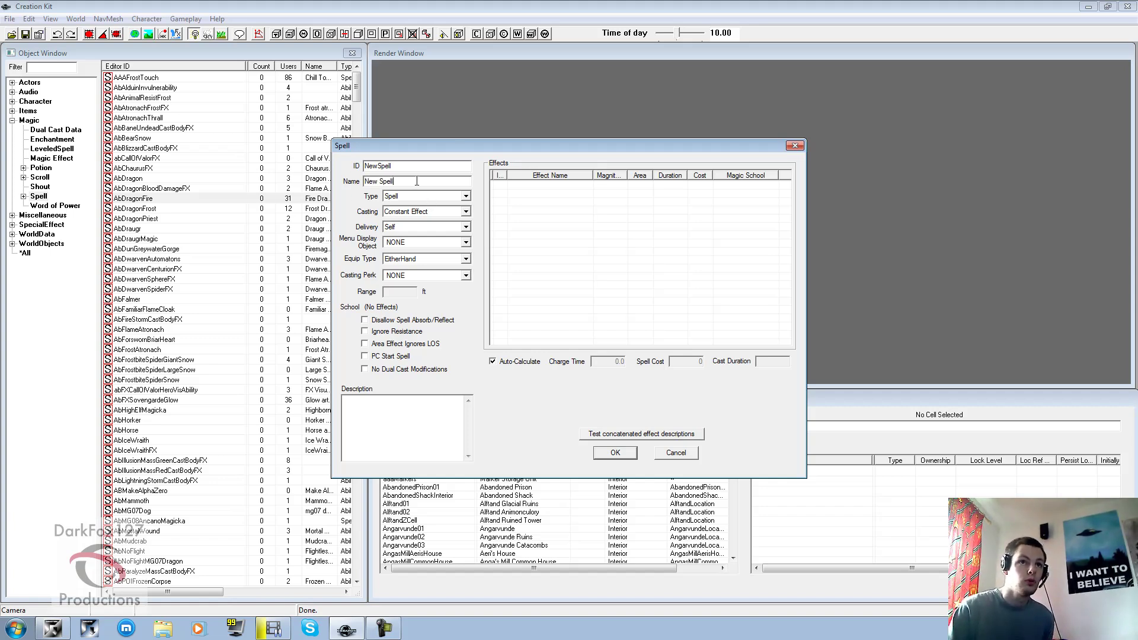
# - Keep the type as Spell and set casting to Fire and Forget
pyautogui.click(420, 197)
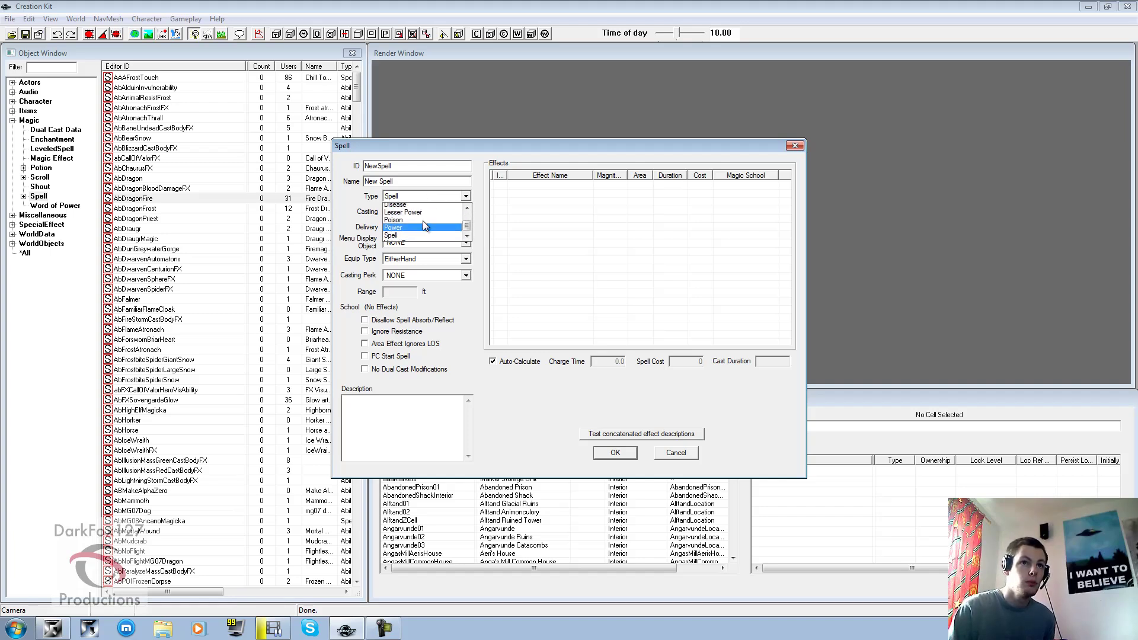
pyautogui.scroll(1, 424, 235)
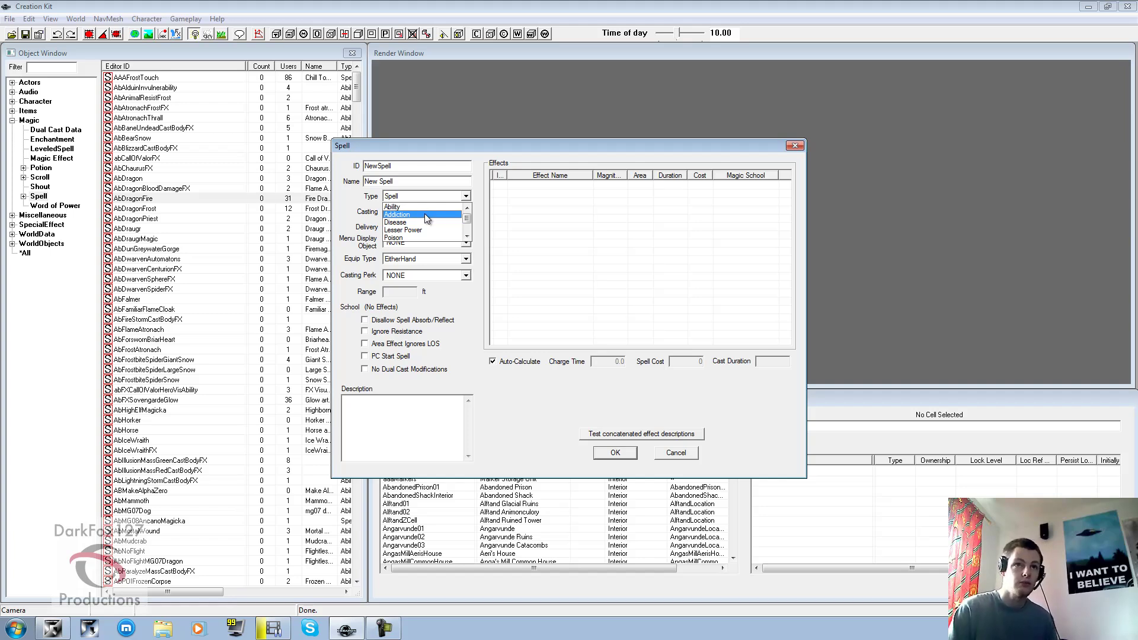
pyautogui.click(498, 215)
pyautogui.click(430, 212)
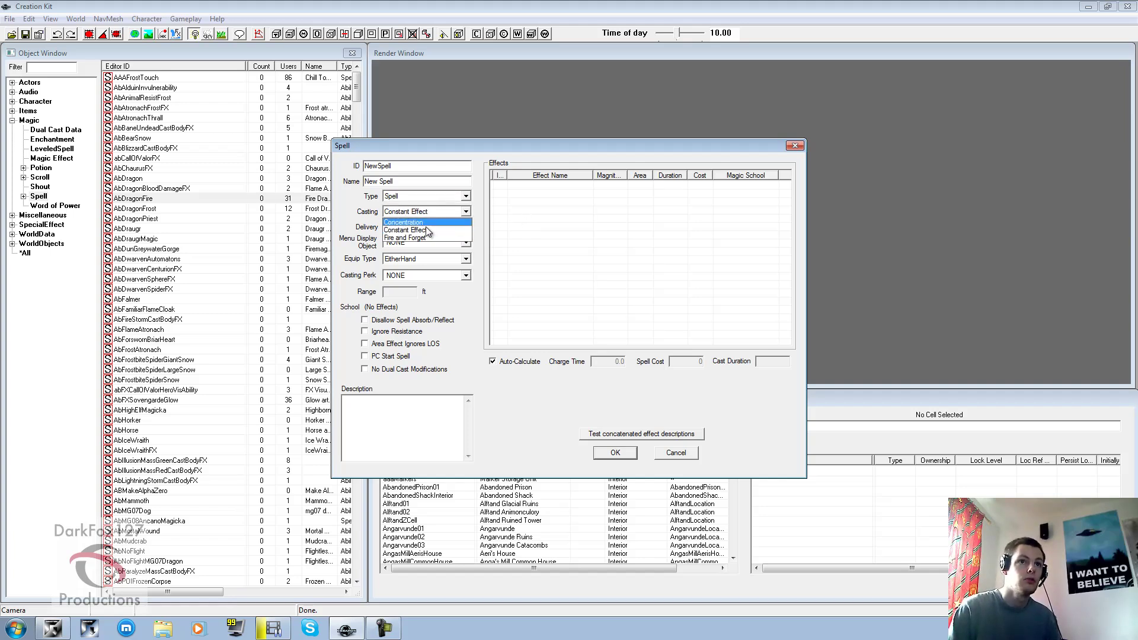
pyautogui.click(424, 231)
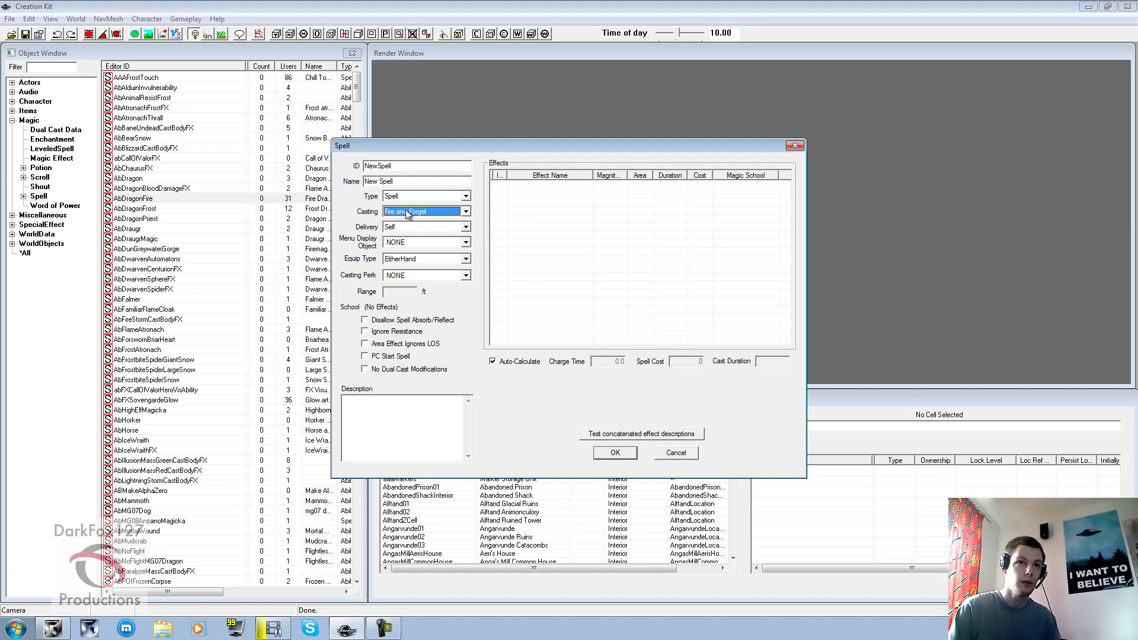
pyautogui.click(408, 213)
pyautogui.click(407, 222)
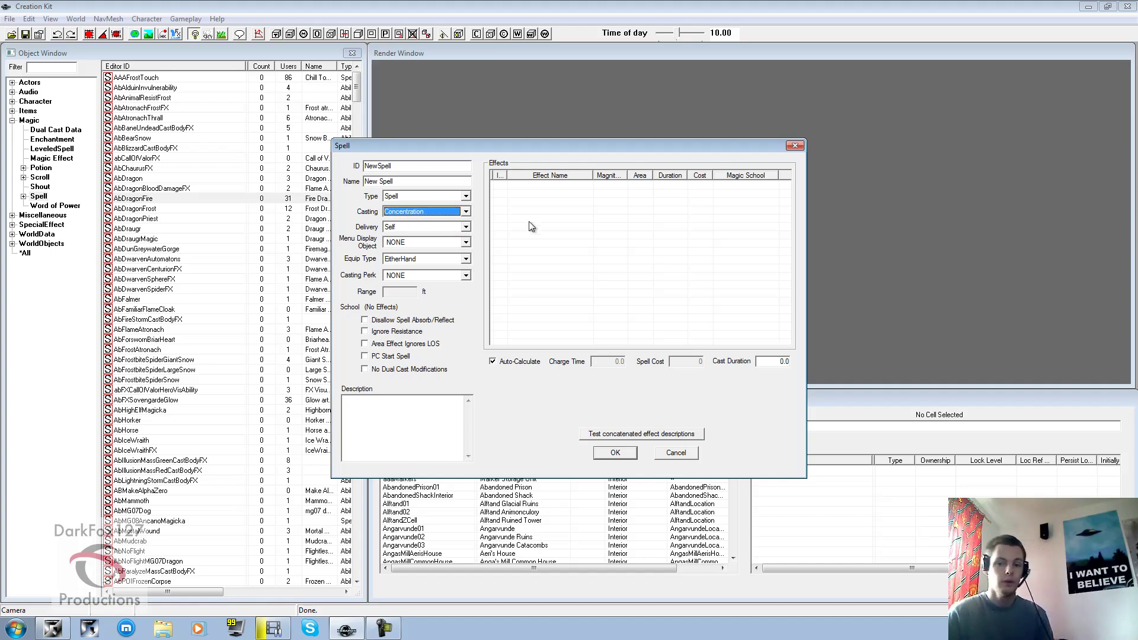
pyautogui.click(452, 212)
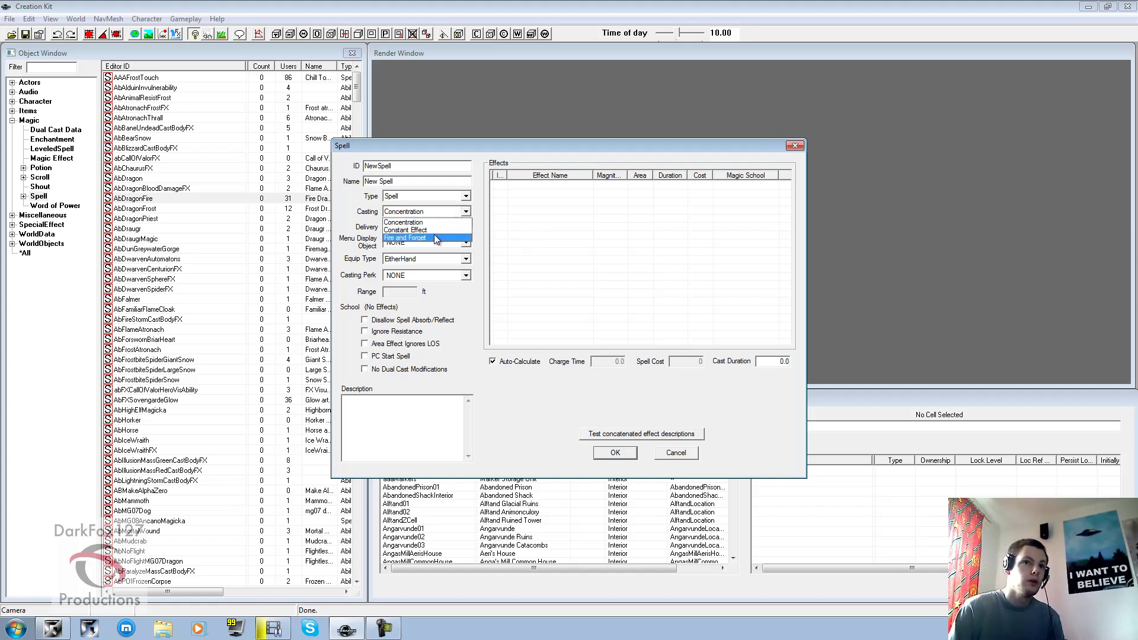
pyautogui.click(435, 237)
# - Set delivery to Target Actor and the menu display object to MAGINVAlteration
pyautogui.click(430, 229)
pyautogui.click(428, 258)
pyautogui.click(426, 240)
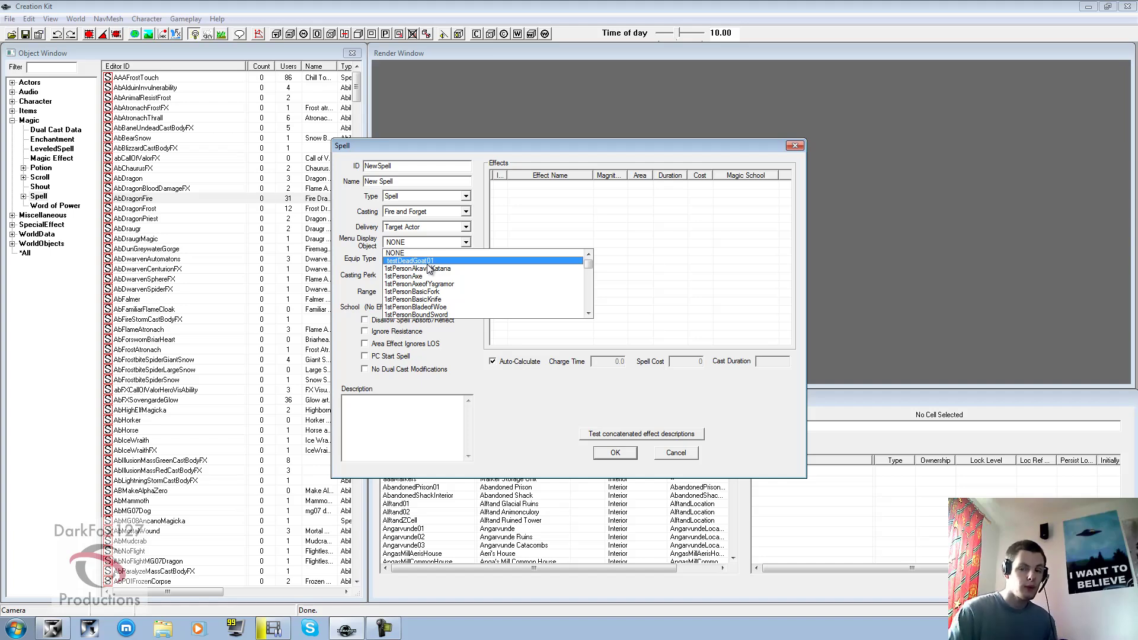
pyautogui.press('m')
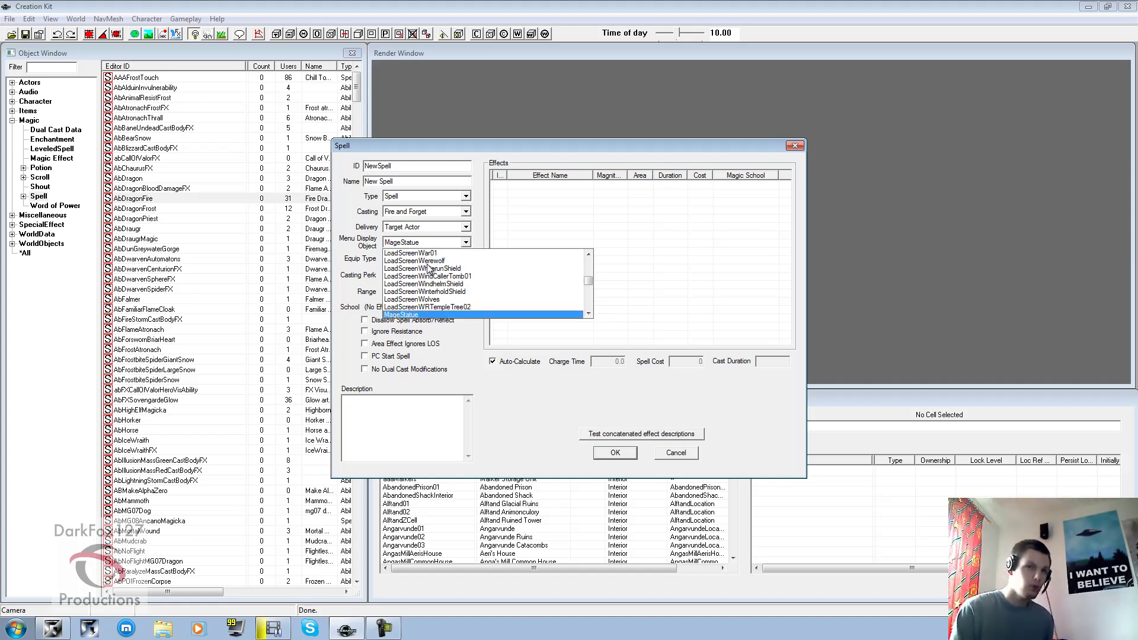
pyautogui.scroll(-4, 433, 273)
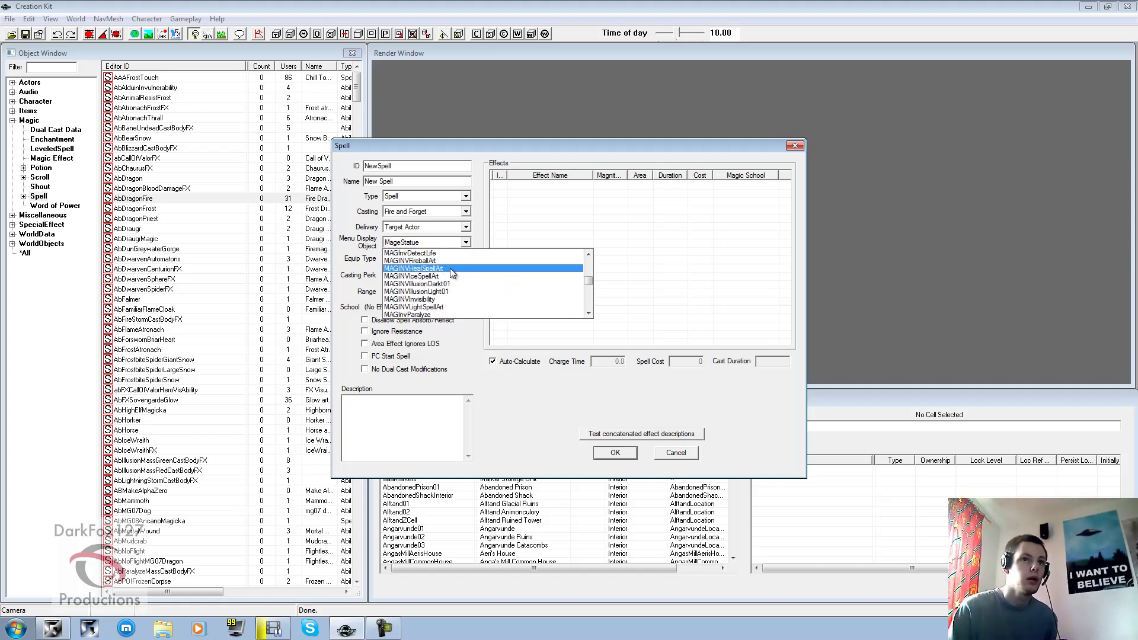
pyautogui.scroll(2, 424, 271)
pyautogui.click(423, 255)
# - Set the equip type to EitherHand and keep the casting perk at NONE
pyautogui.click(423, 260)
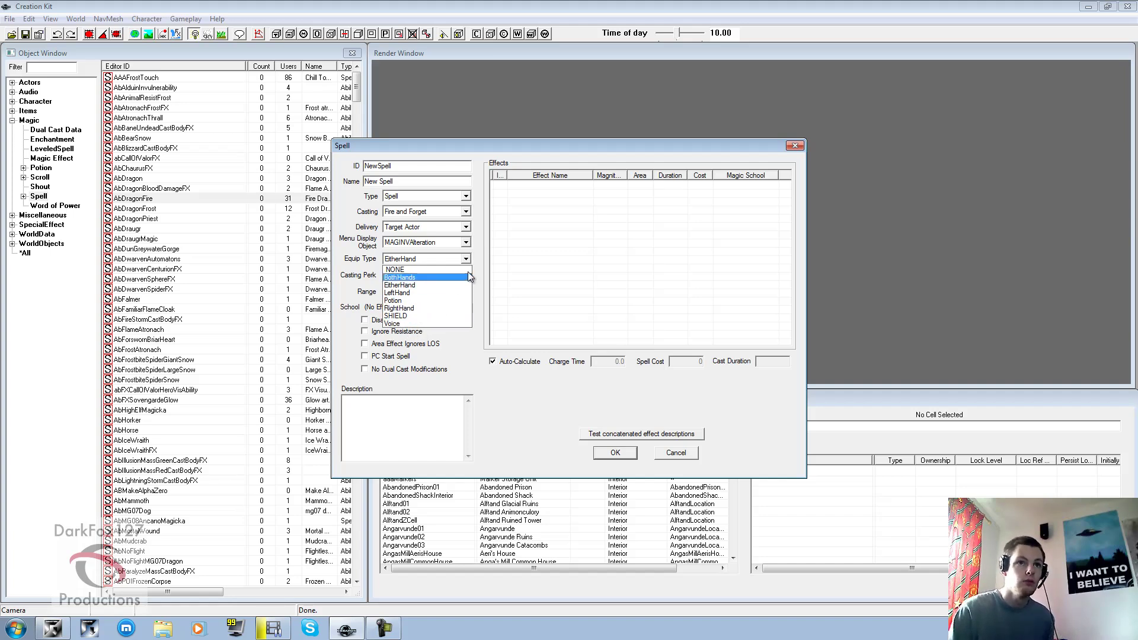
pyautogui.click(444, 256)
pyautogui.click(432, 261)
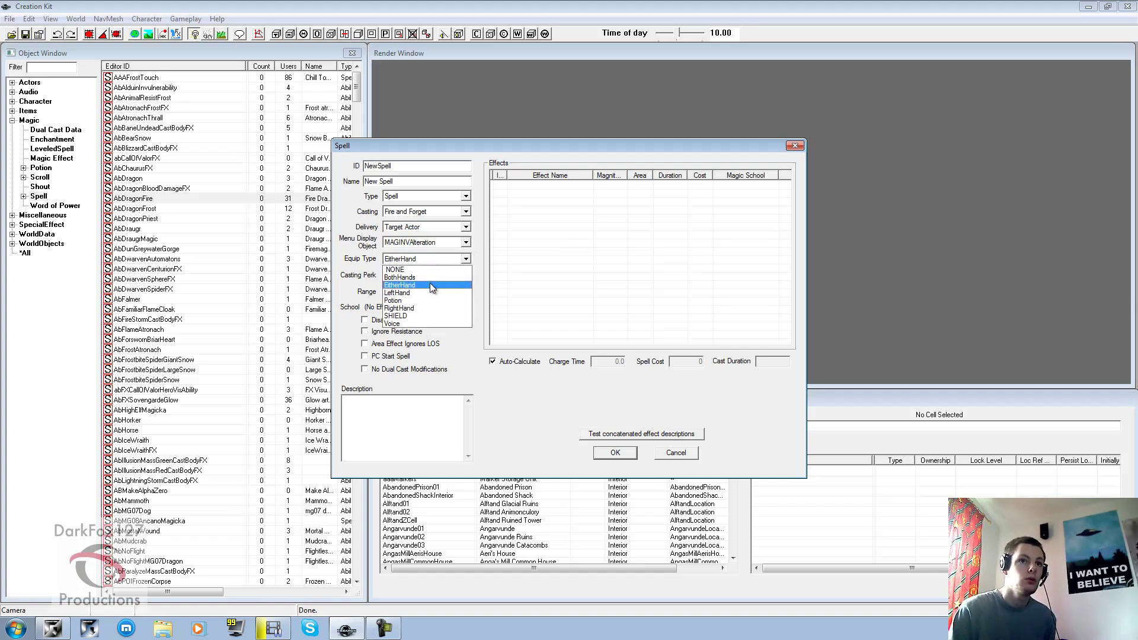
pyautogui.click(430, 279)
pyautogui.click(426, 252)
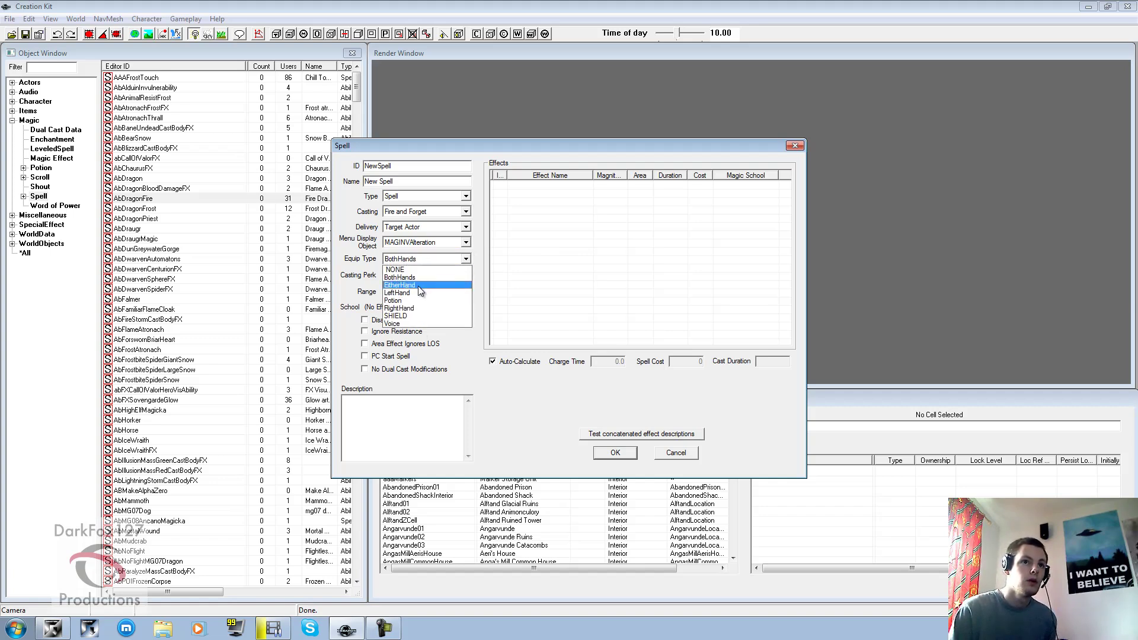
pyautogui.click(430, 281)
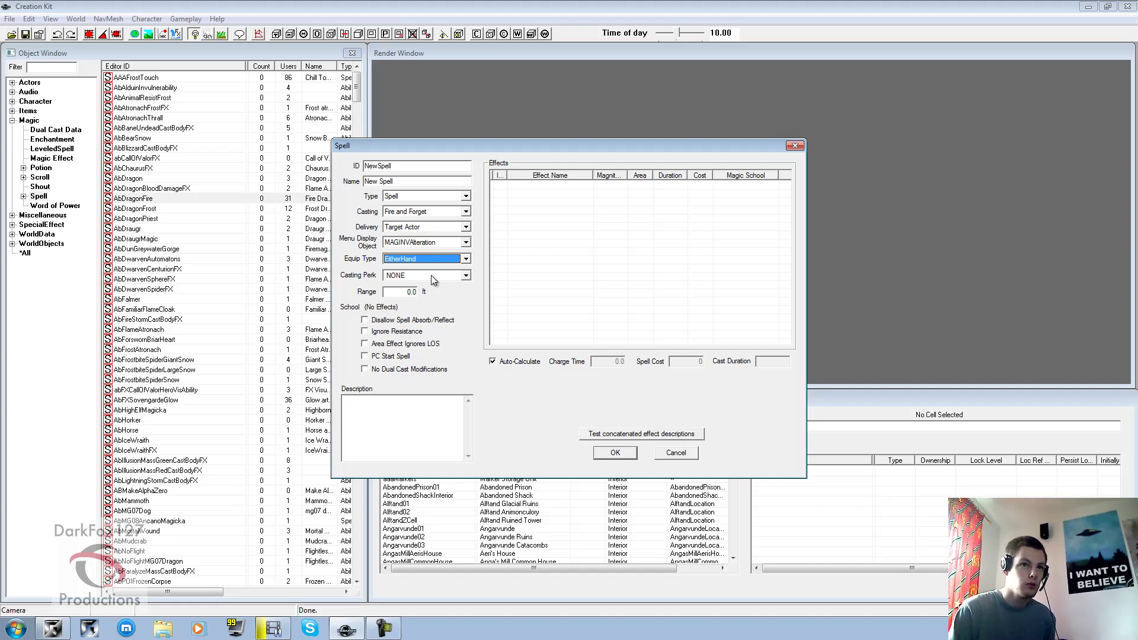
pyautogui.click(431, 275)
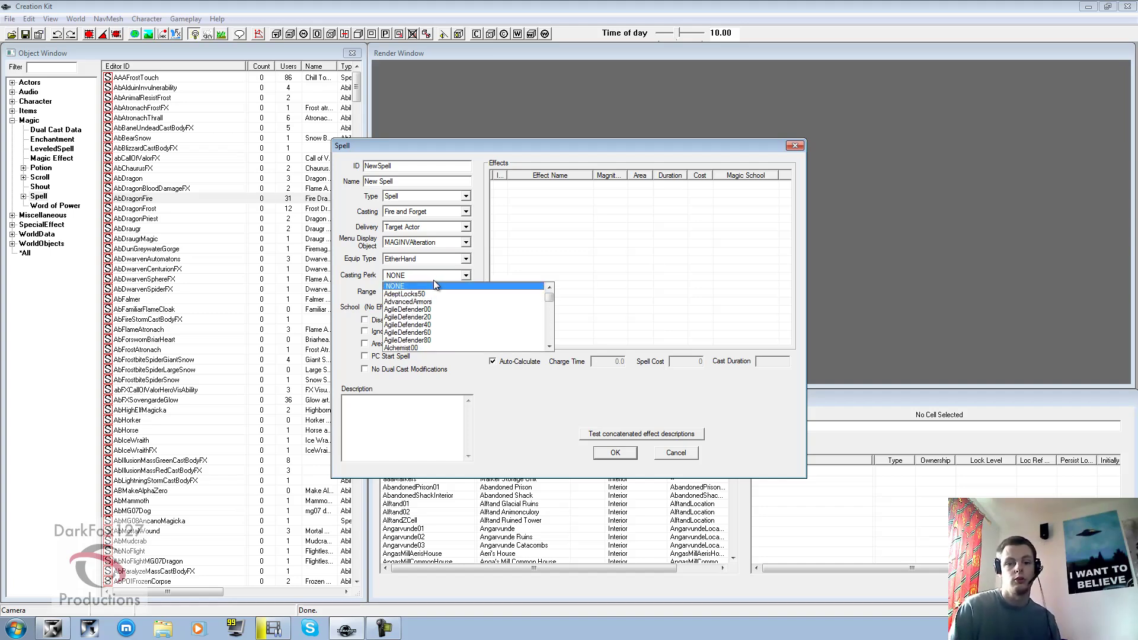
pyautogui.click(435, 280)
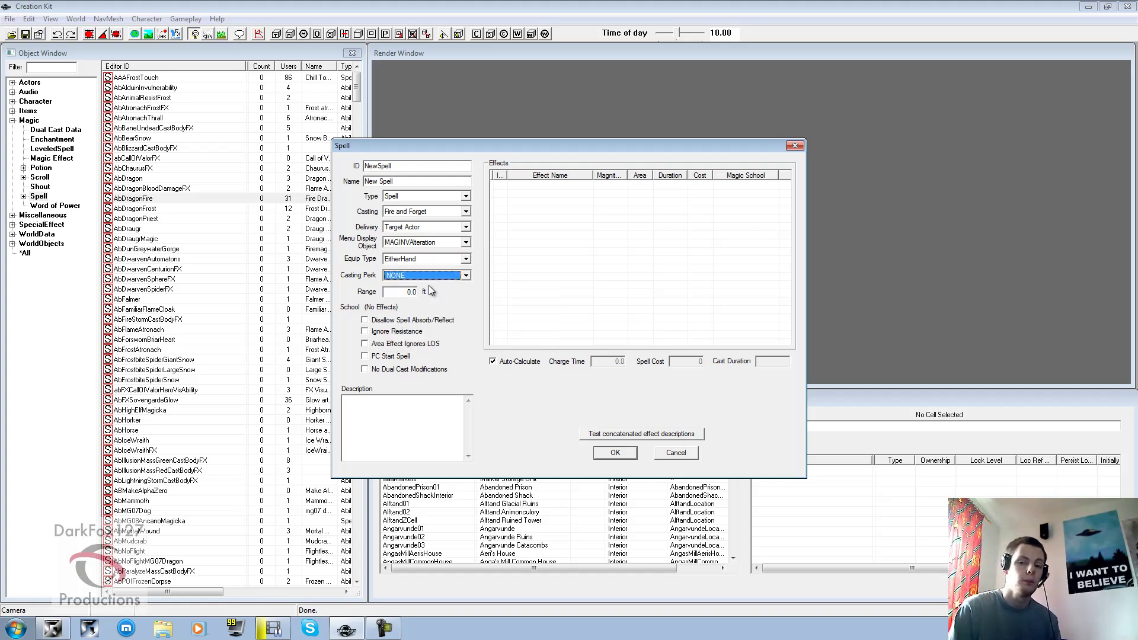
# - Leave the range at 0.0 and turn off Auto-Calculate for the spell cost
pyautogui.click(408, 293)
pyautogui.doubleClick(409, 293)
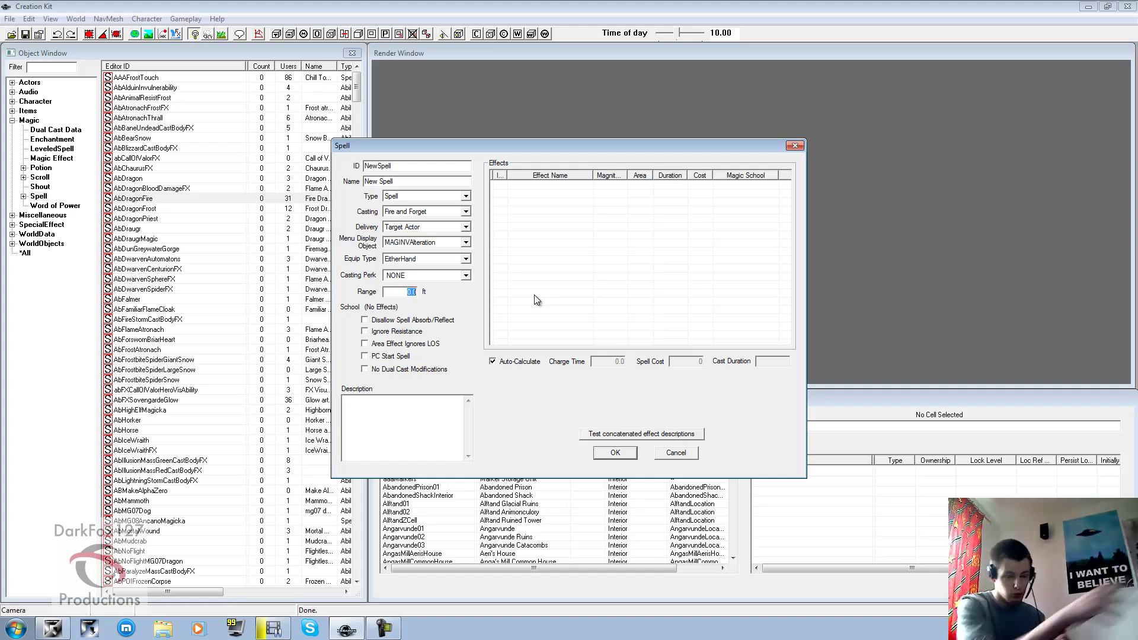
pyautogui.click(522, 279)
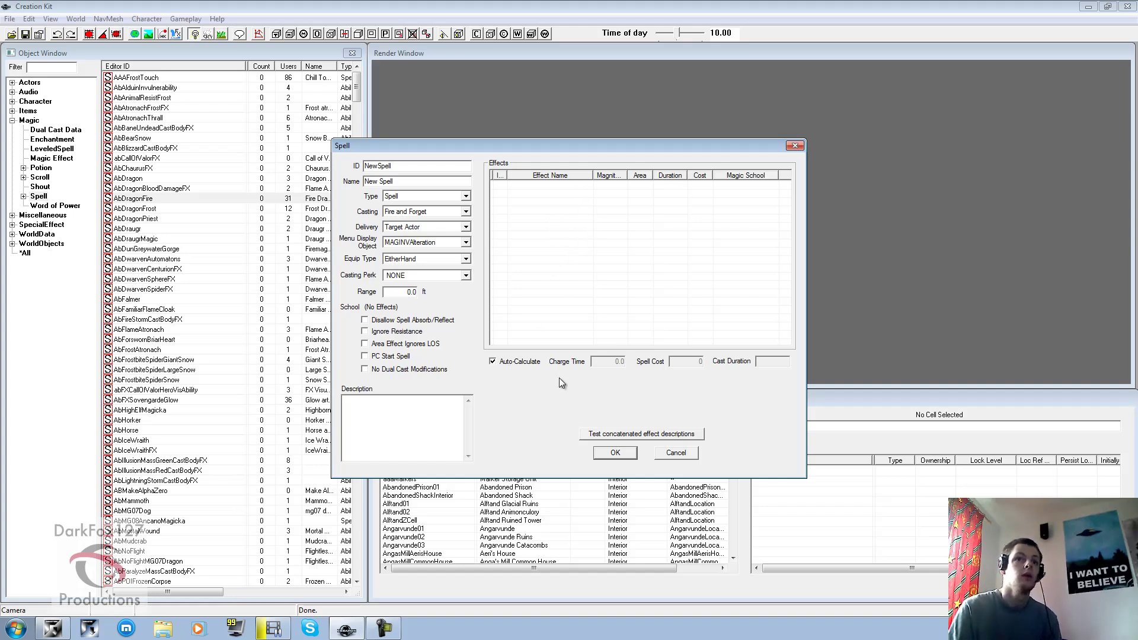
pyautogui.click(537, 365)
pyautogui.press('Tab')
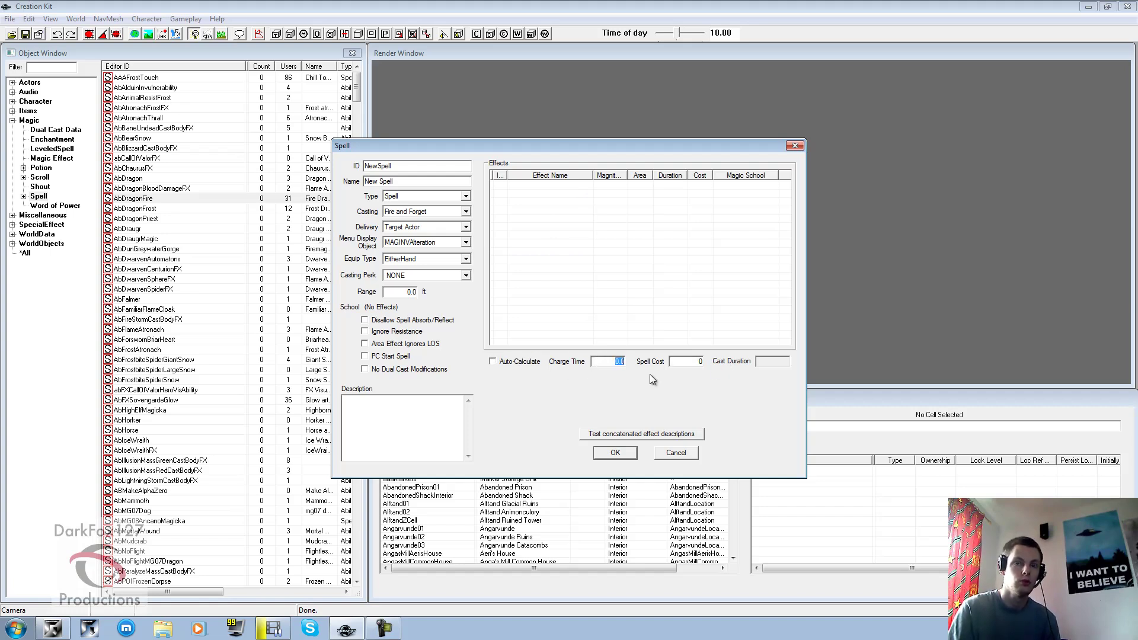
pyautogui.click(686, 364)
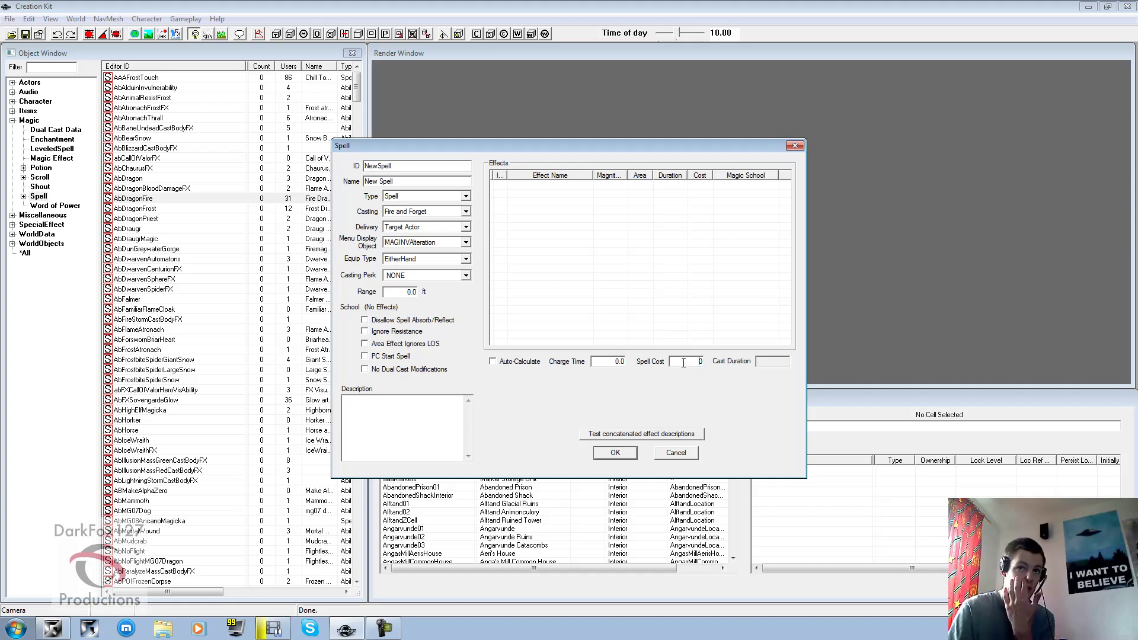
# - Start a new effect item, pick a magic effect, then close the Effect Item editor
pyautogui.rightClick(643, 260)
pyautogui.click(607, 240)
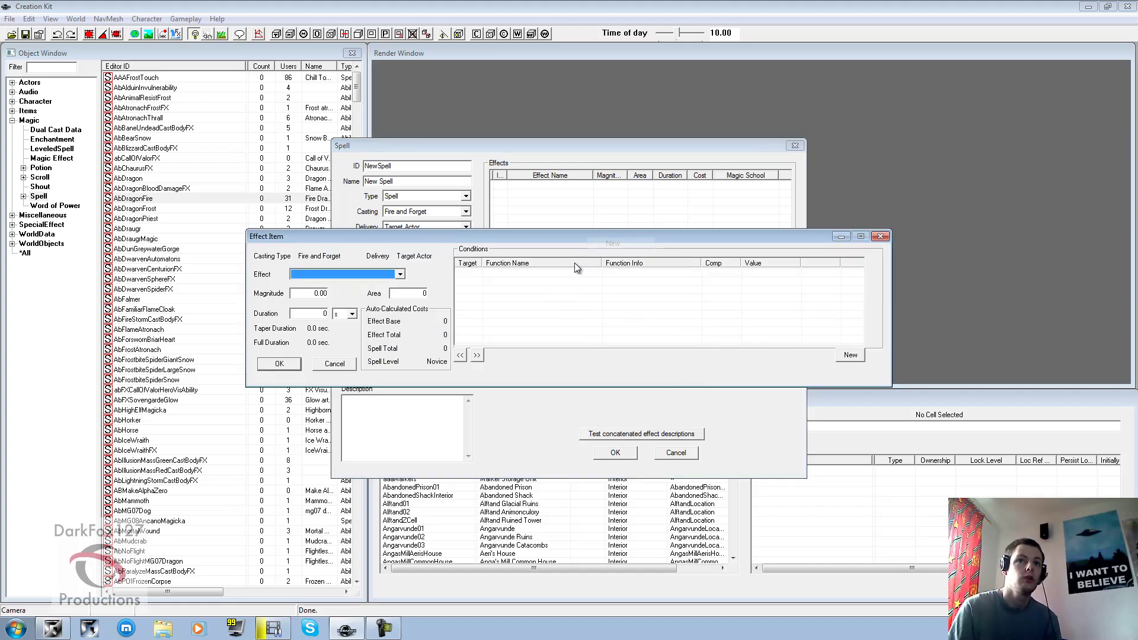
pyautogui.click(363, 275)
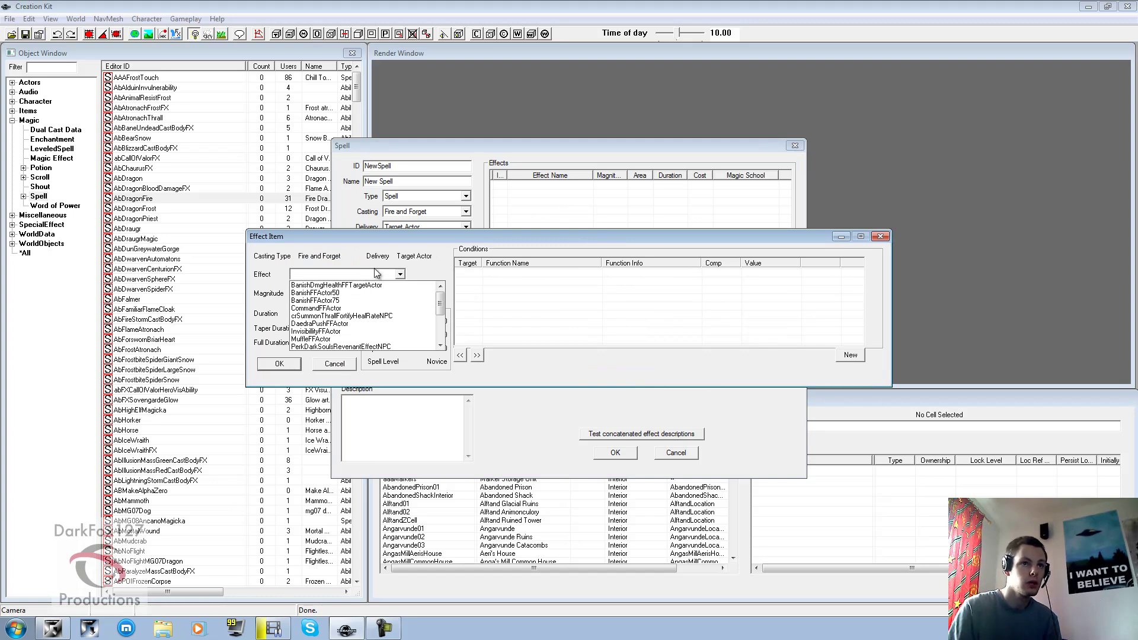
pyautogui.scroll(-5, 354, 299)
pyautogui.click(350, 331)
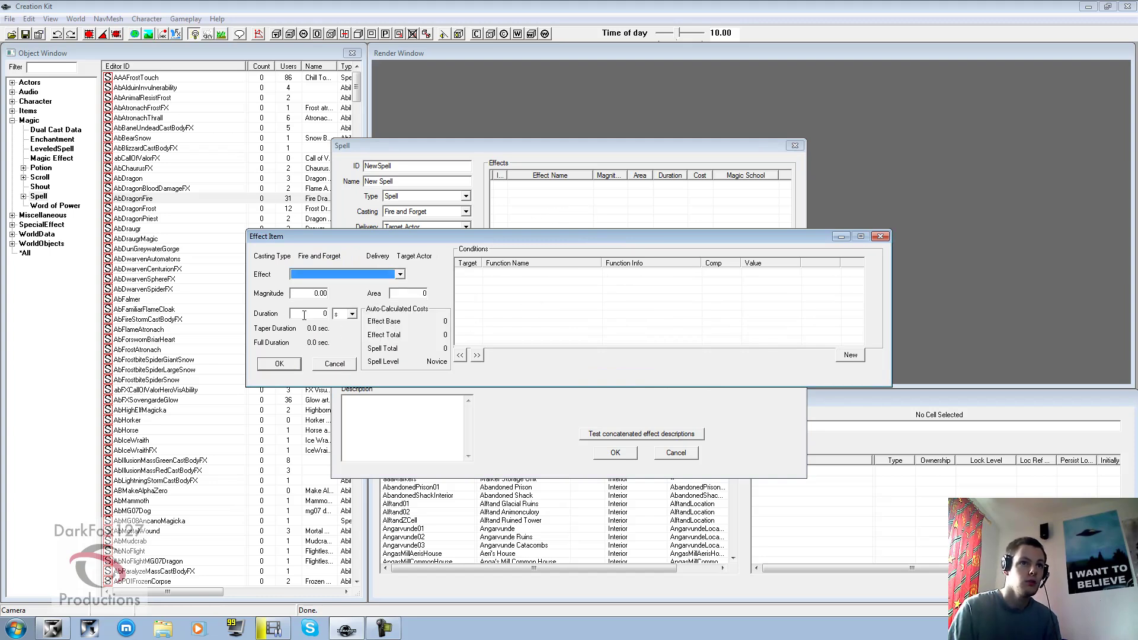
pyautogui.press('Tab')
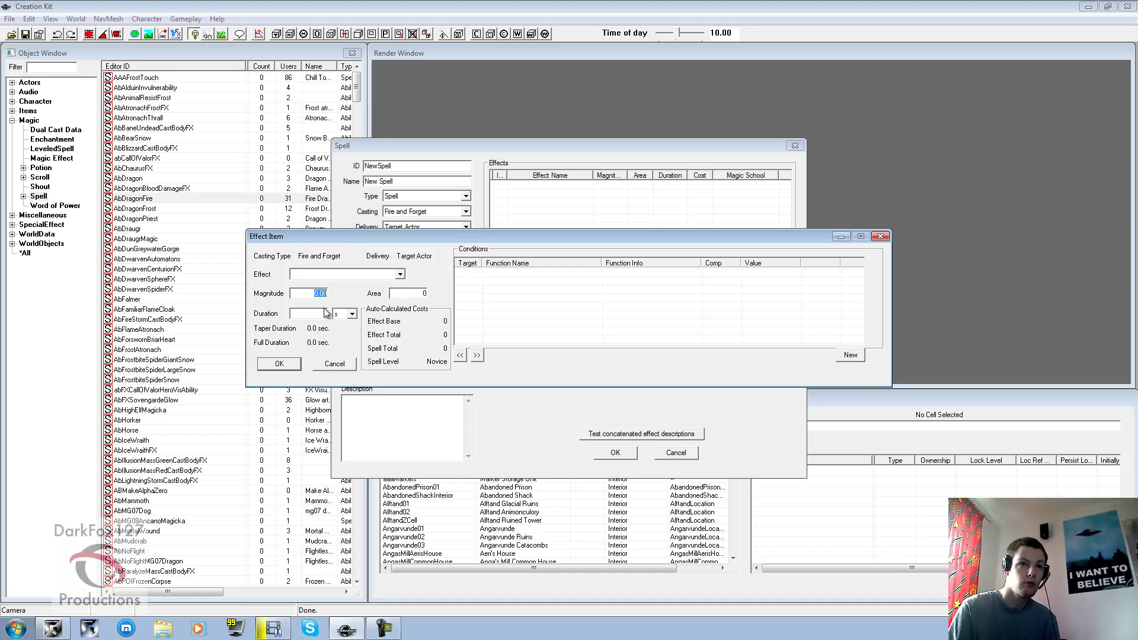
pyautogui.click(327, 314)
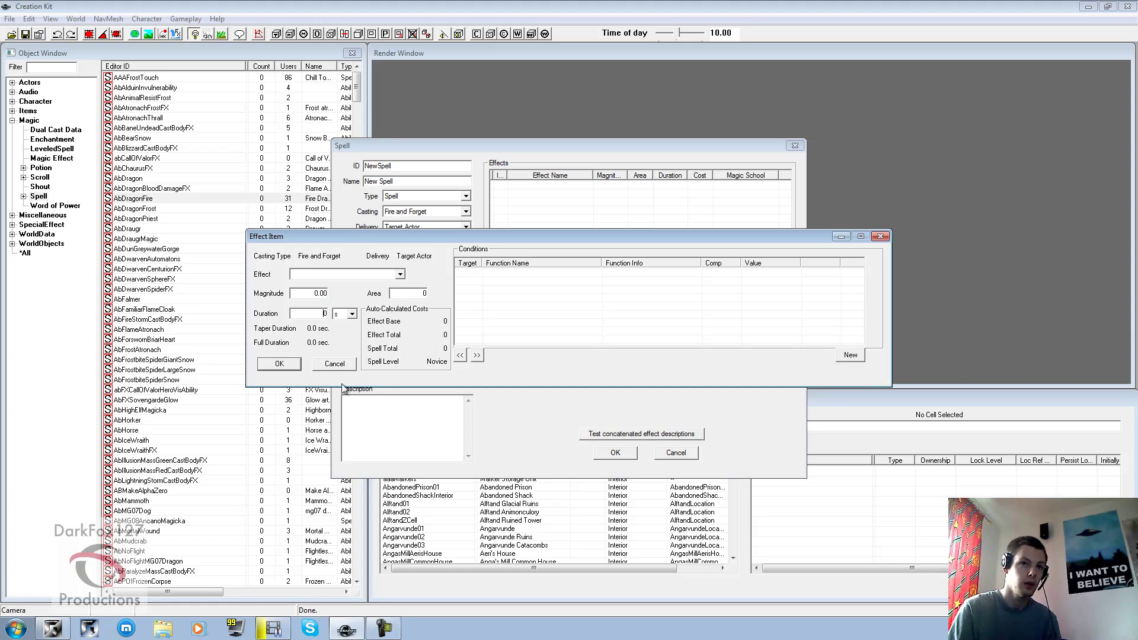
pyautogui.click(335, 364)
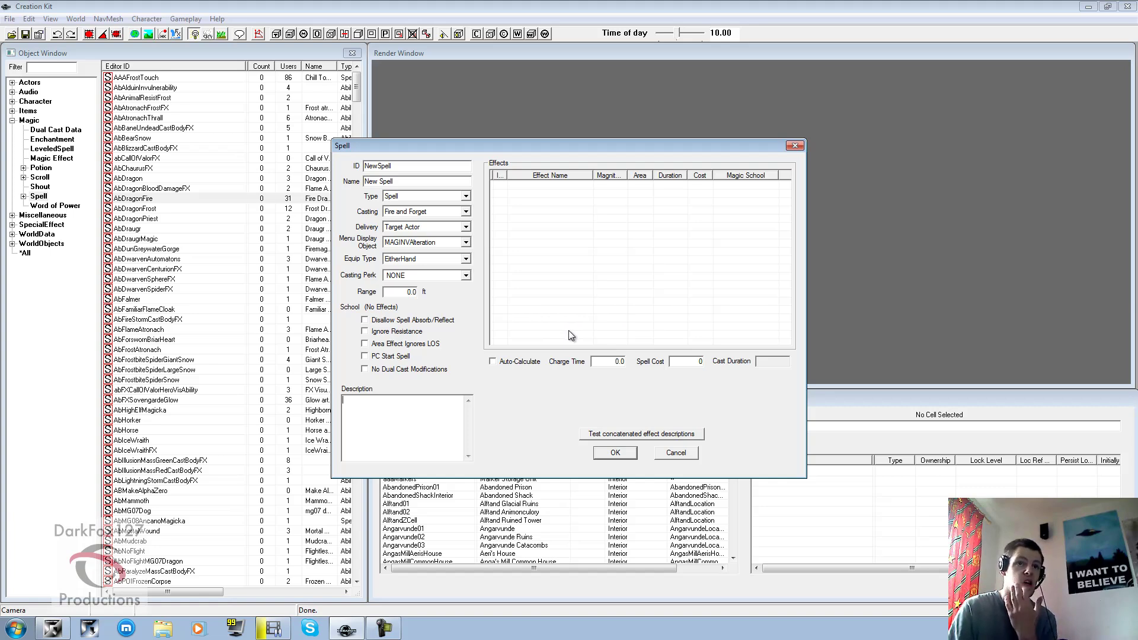
# - Cancel the NewSpell dialog and list Items > Book records filtered by 'skill'
pyautogui.click(677, 454)
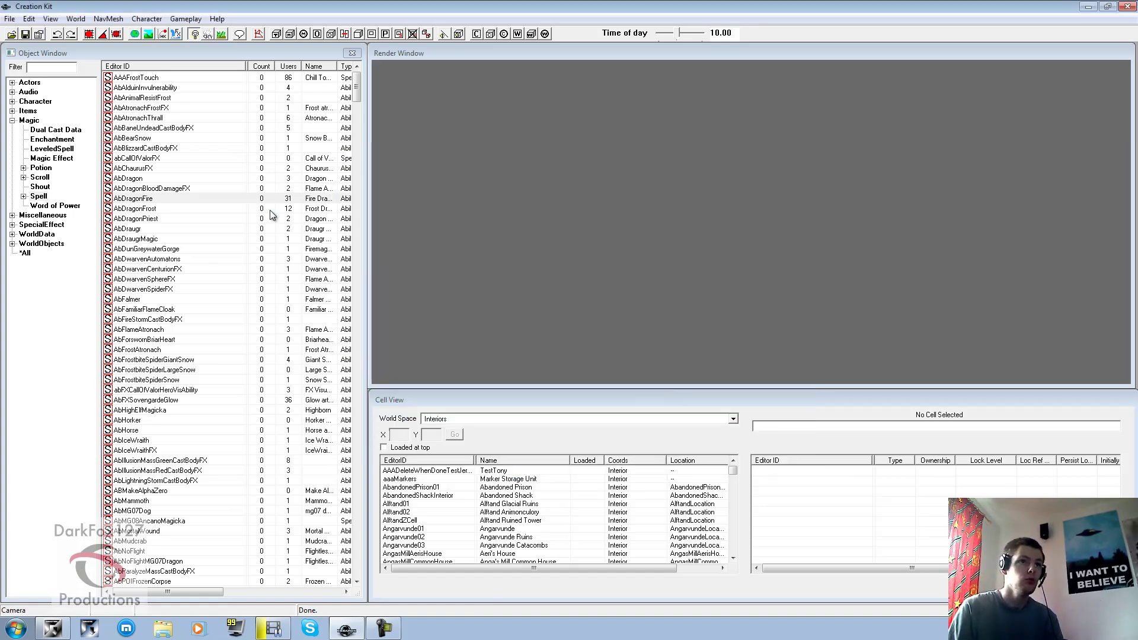
pyautogui.click(271, 210)
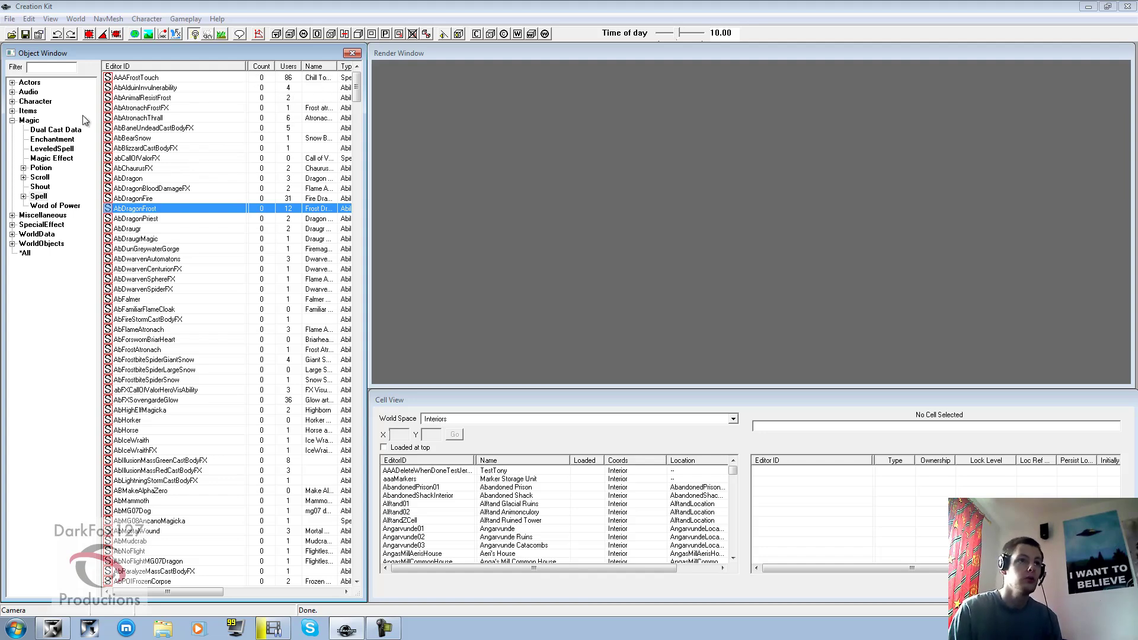
pyautogui.click(13, 110)
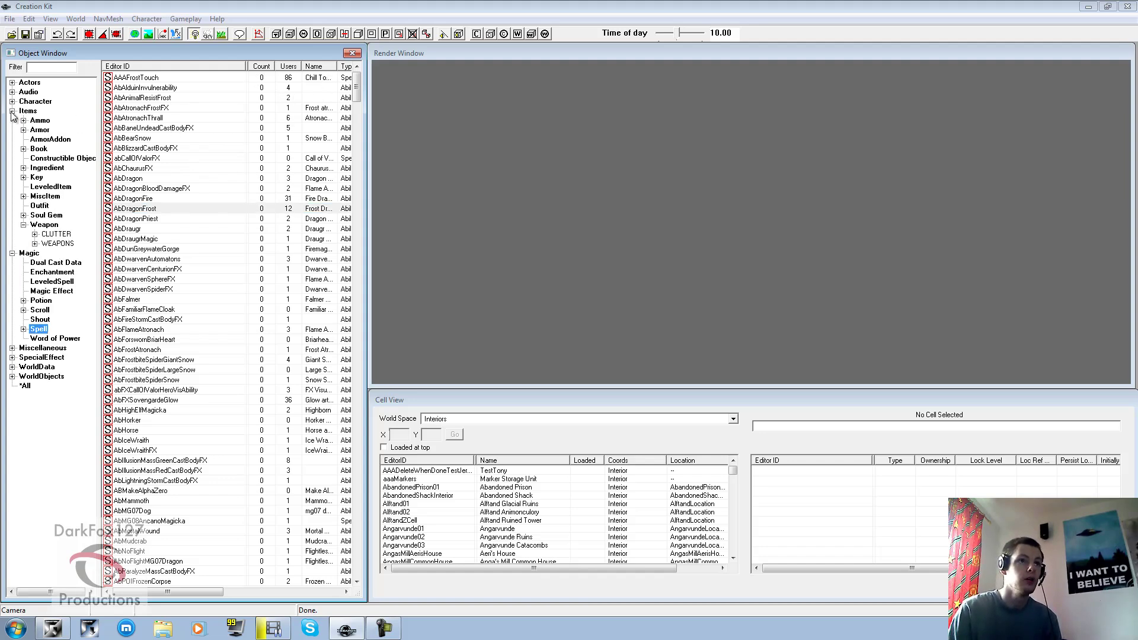
pyautogui.click(31, 150)
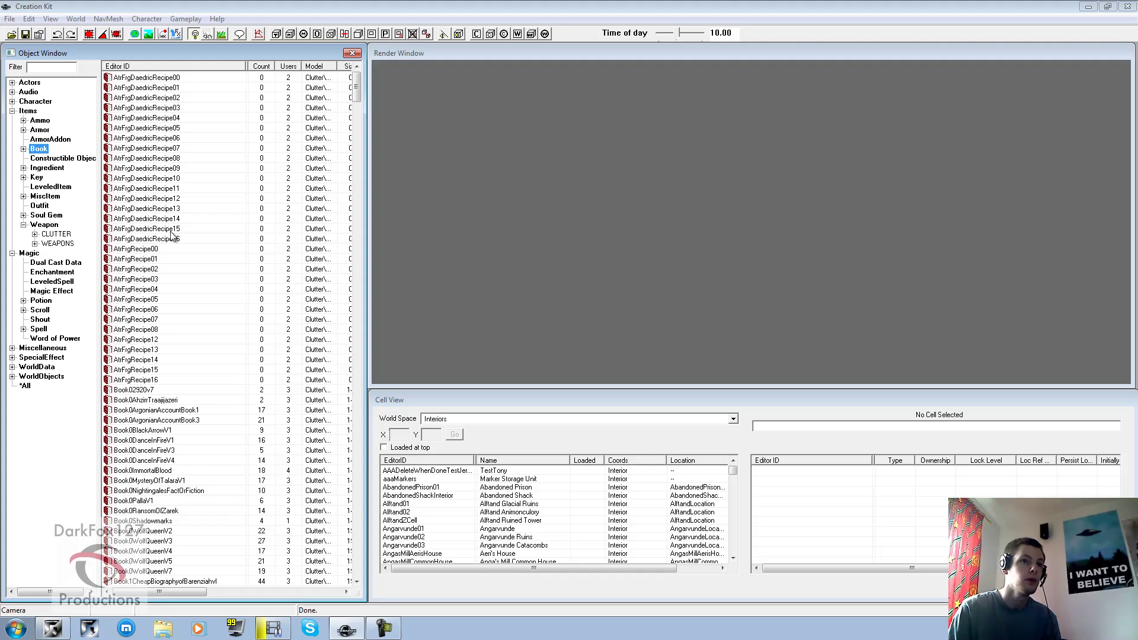
pyautogui.click(179, 208)
pyautogui.click(51, 67)
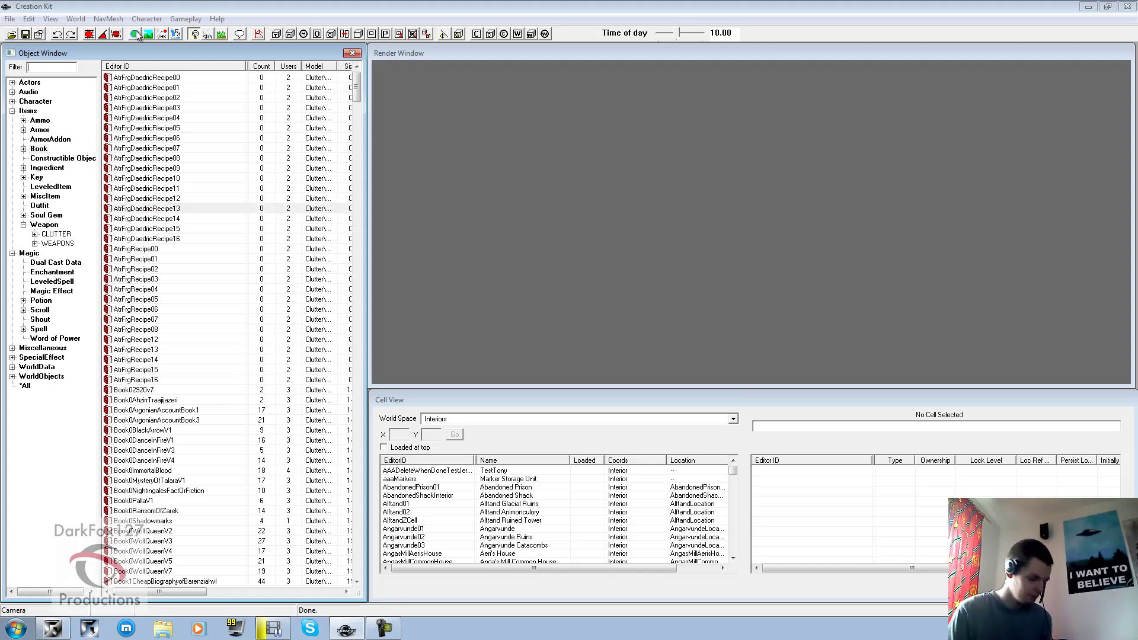
pyautogui.write('skill')
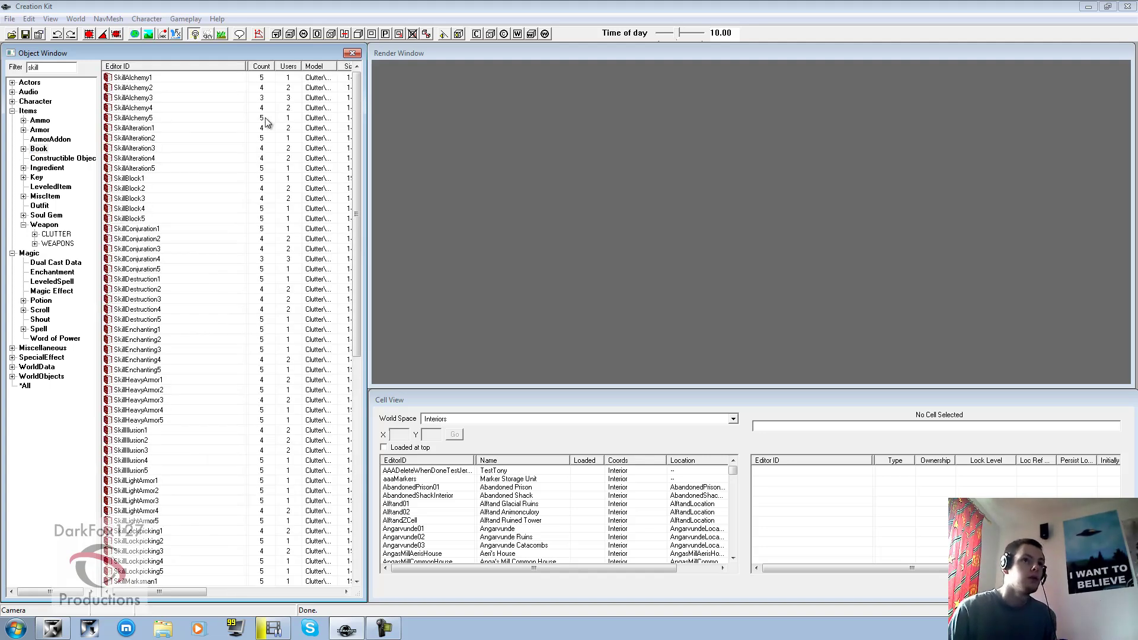
# - Select the SkillAlteration2 book and preview its model from above
pyautogui.click(237, 198)
pyautogui.click(198, 148)
pyautogui.click(173, 139)
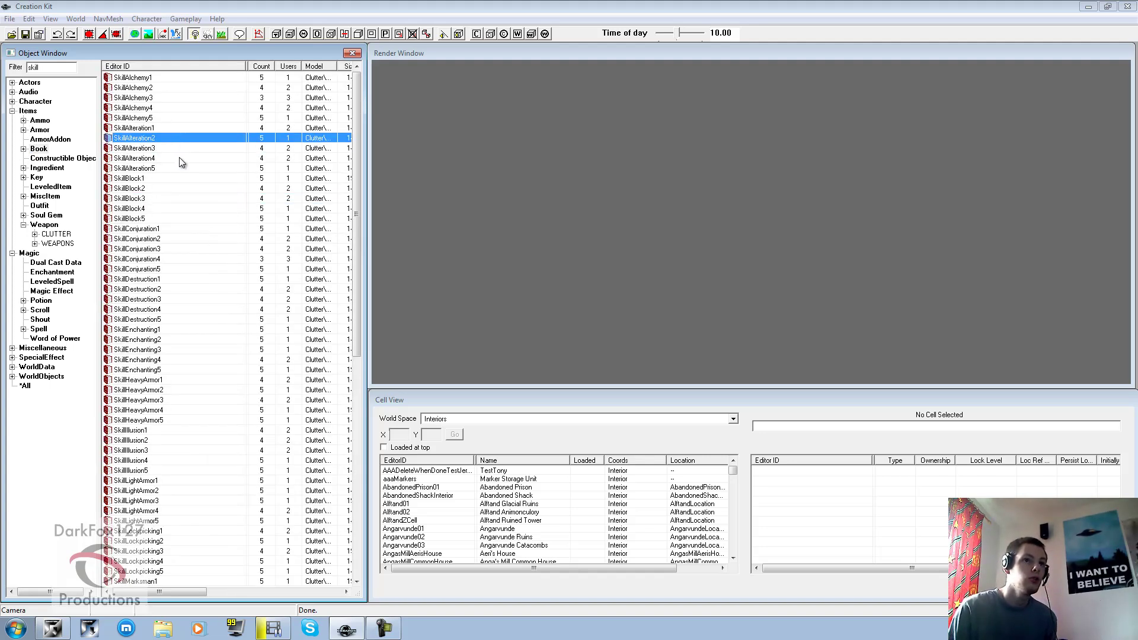
pyautogui.rightClick(154, 139)
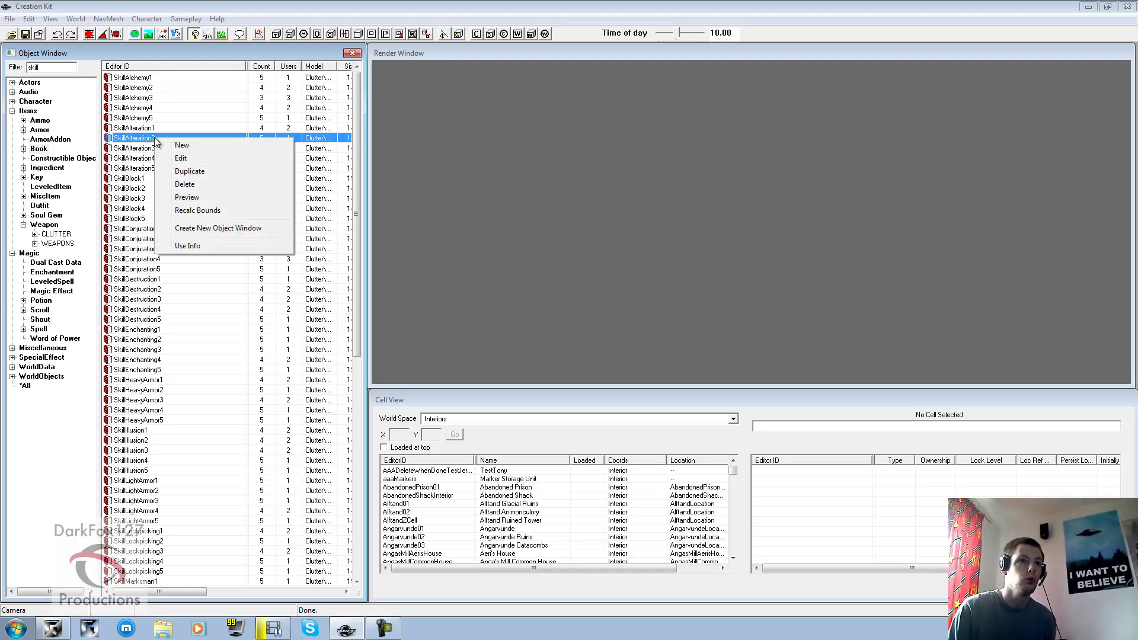
pyautogui.click(292, 198)
pyautogui.moveTo(261, 190); pyautogui.dragTo(441, 83)
pyautogui.click(454, 71)
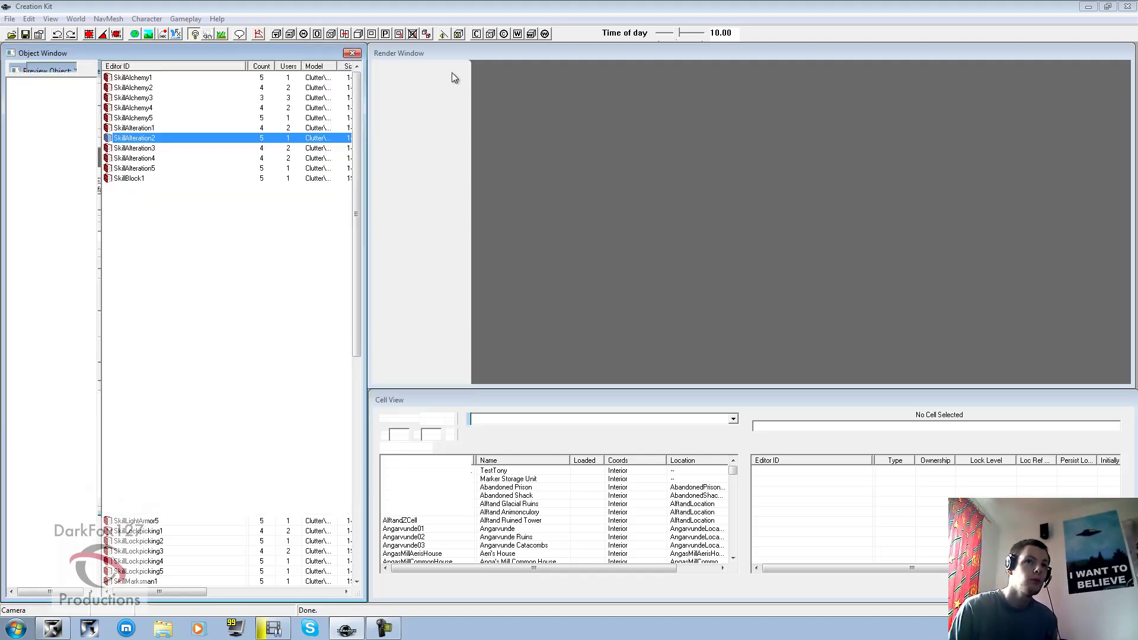
# - Duplicate SkillAlteration2 and open the copy for editing
pyautogui.rightClick(162, 137)
pyautogui.click(196, 172)
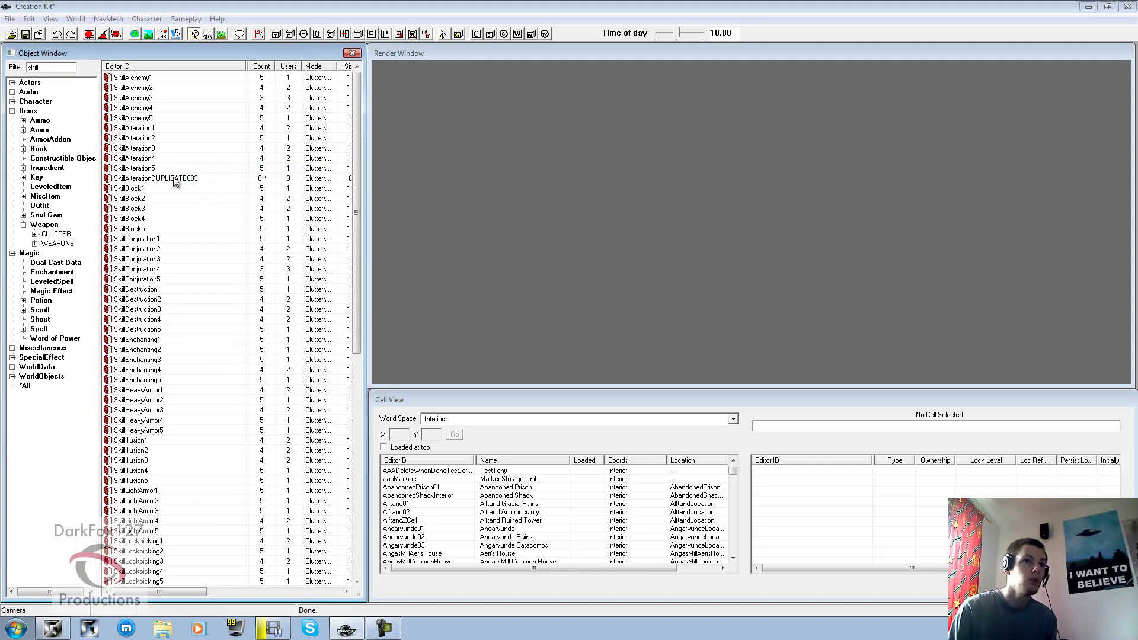
pyautogui.rightClick(174, 177)
pyautogui.click(209, 199)
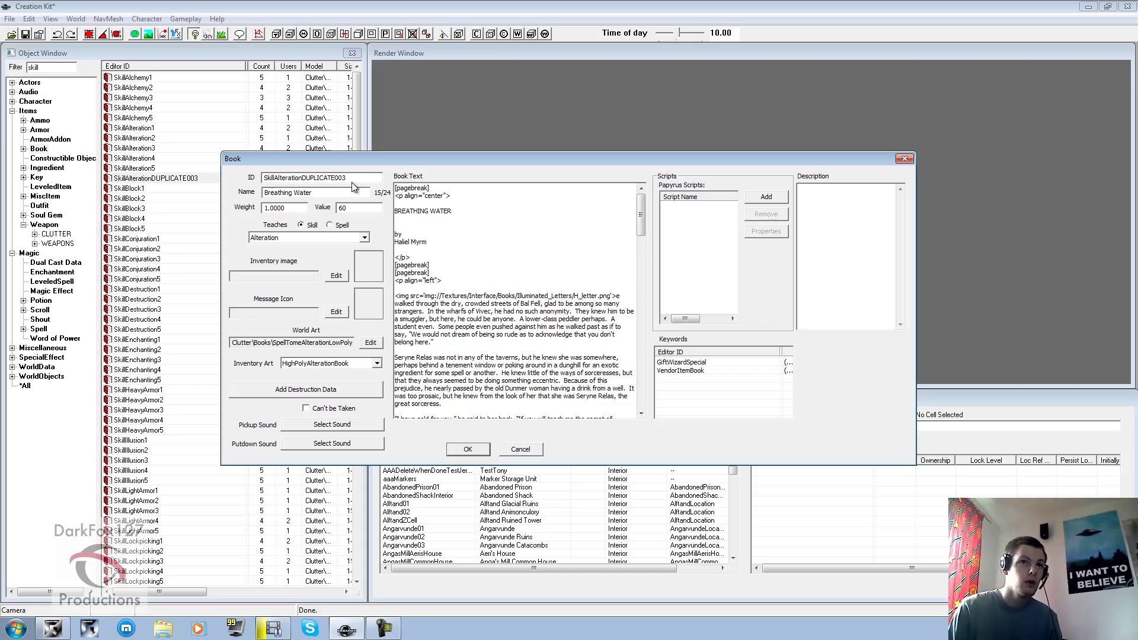
# - Switch the book to teach a spell, leaving the spell choice at NONE
pyautogui.click(321, 193)
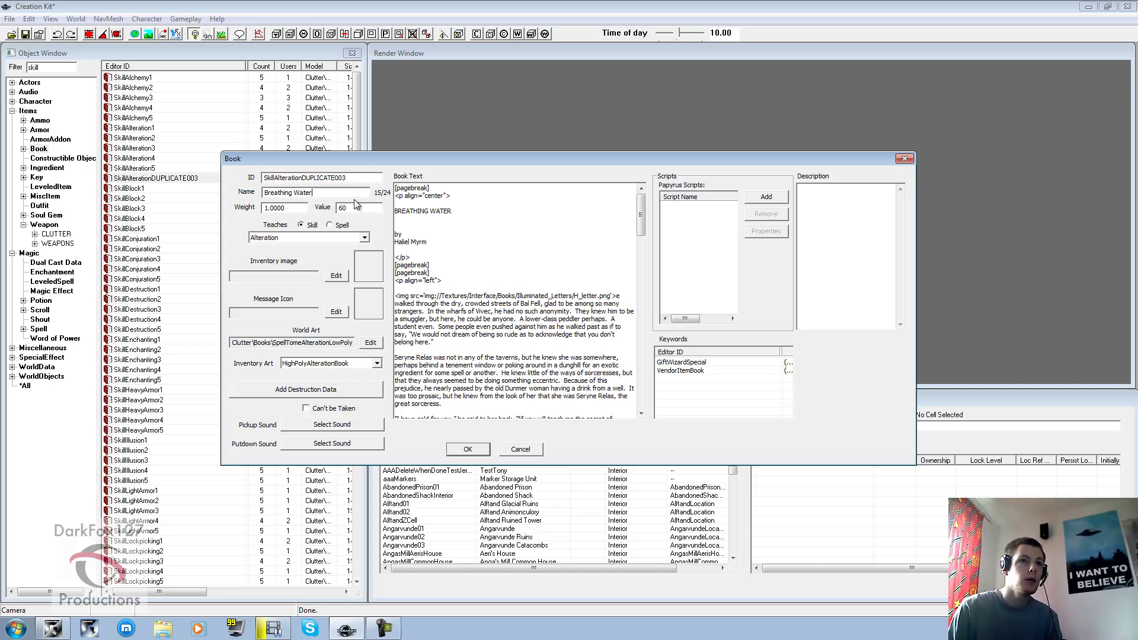
pyautogui.click(287, 208)
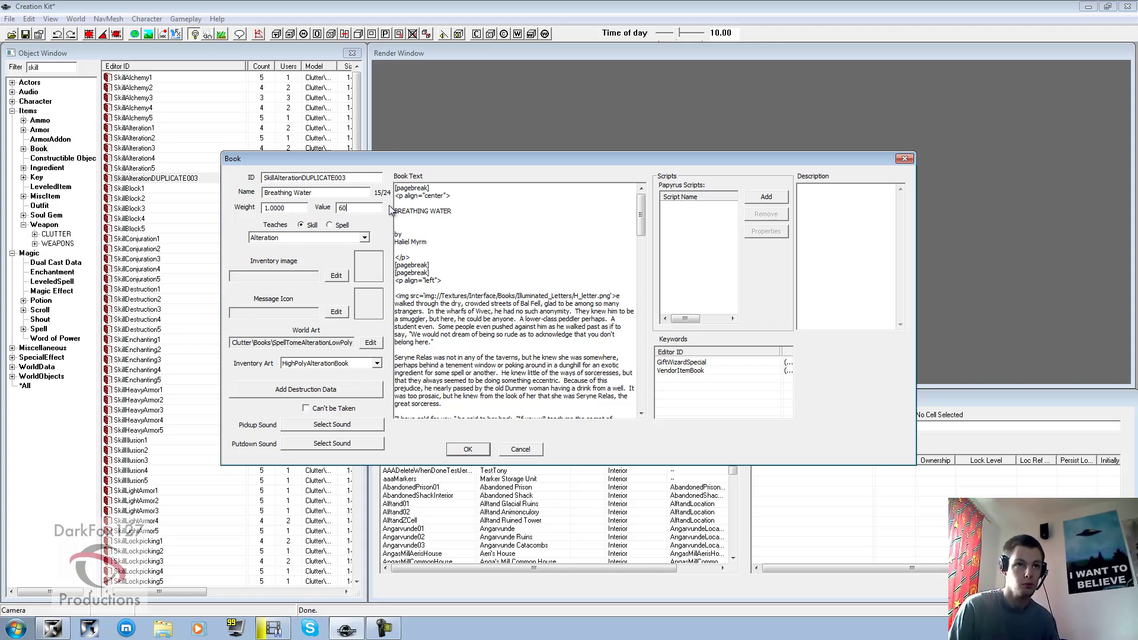
pyautogui.click(330, 226)
pyautogui.click(321, 237)
pyautogui.click(328, 249)
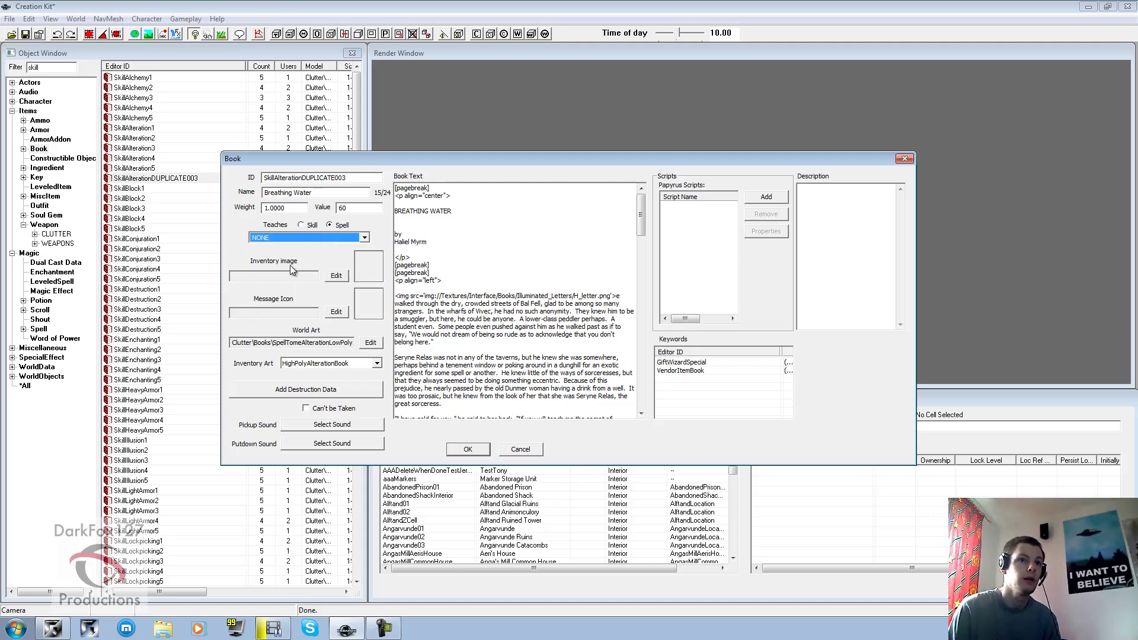
# - Scroll through the book's text
pyautogui.click(482, 319)
pyautogui.scroll(-20, 466, 354)
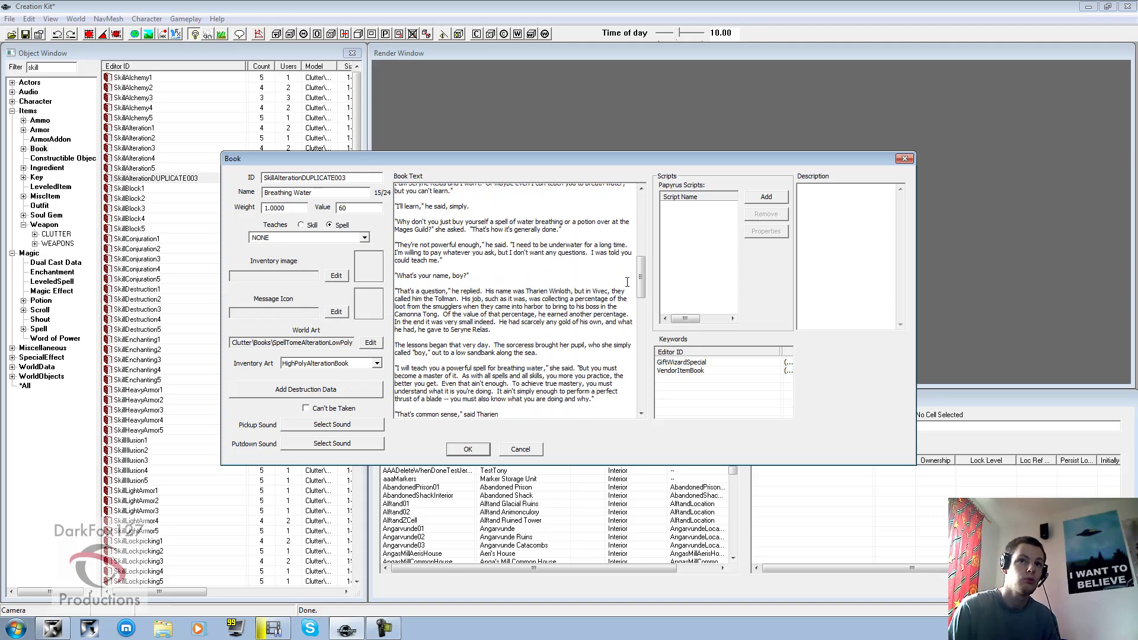
pyautogui.moveTo(641, 304); pyautogui.dragTo(645, 365)
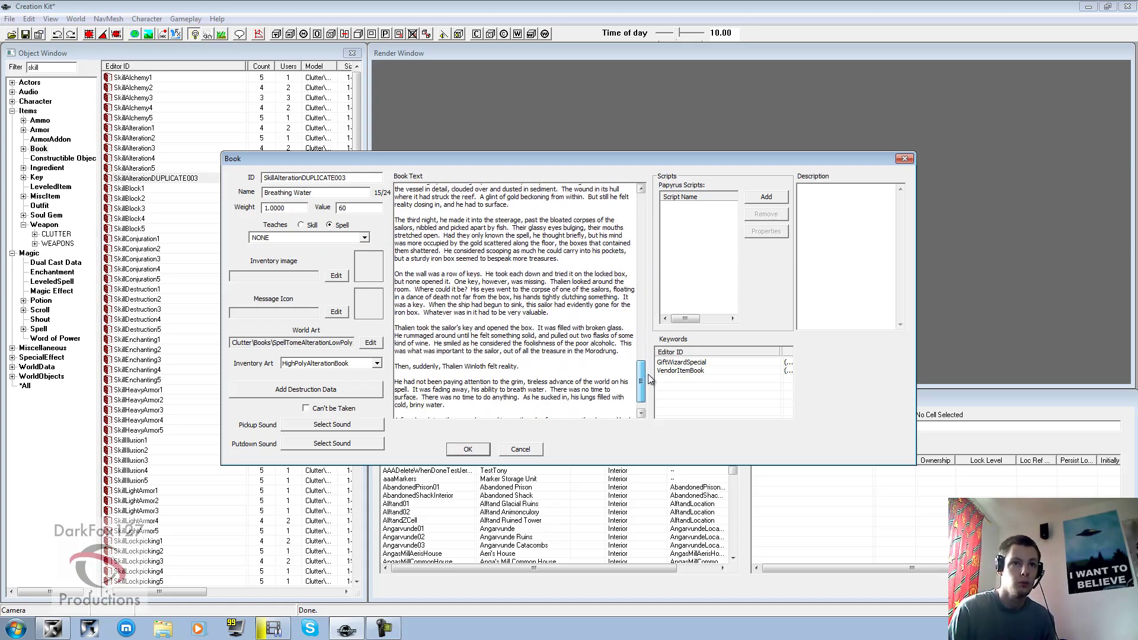
pyautogui.moveTo(642, 381); pyautogui.dragTo(642, 215)
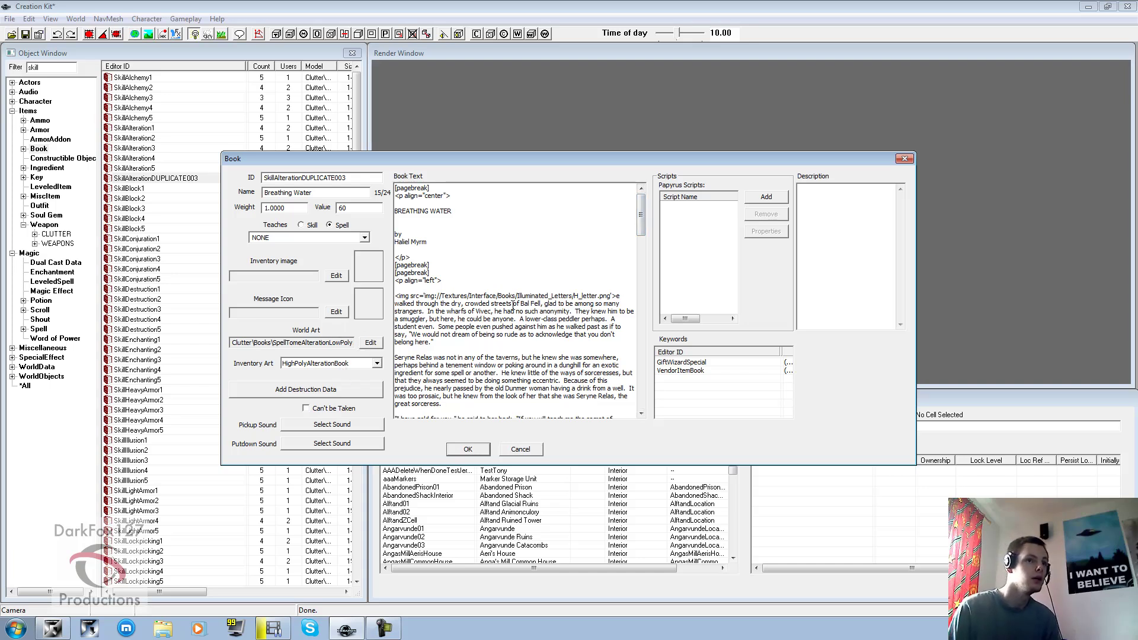
pyautogui.click(483, 319)
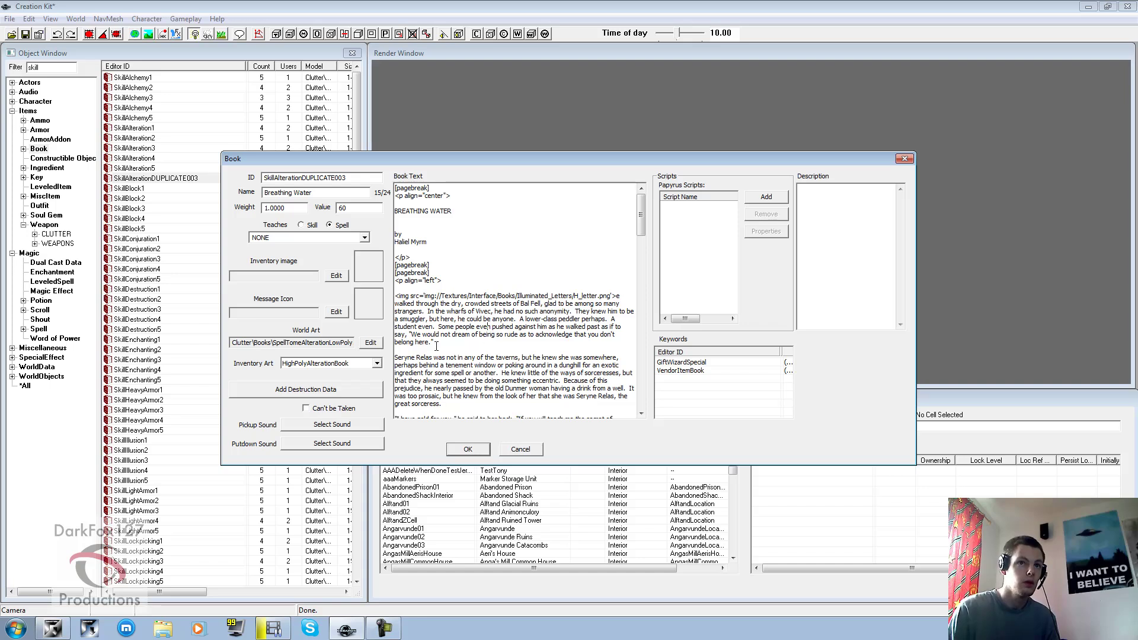
# - Keep HighPolyAlterationBook art, toggle Can't be Taken and VendorItemBook back off, then cancel
pyautogui.click(314, 364)
pyautogui.click(312, 365)
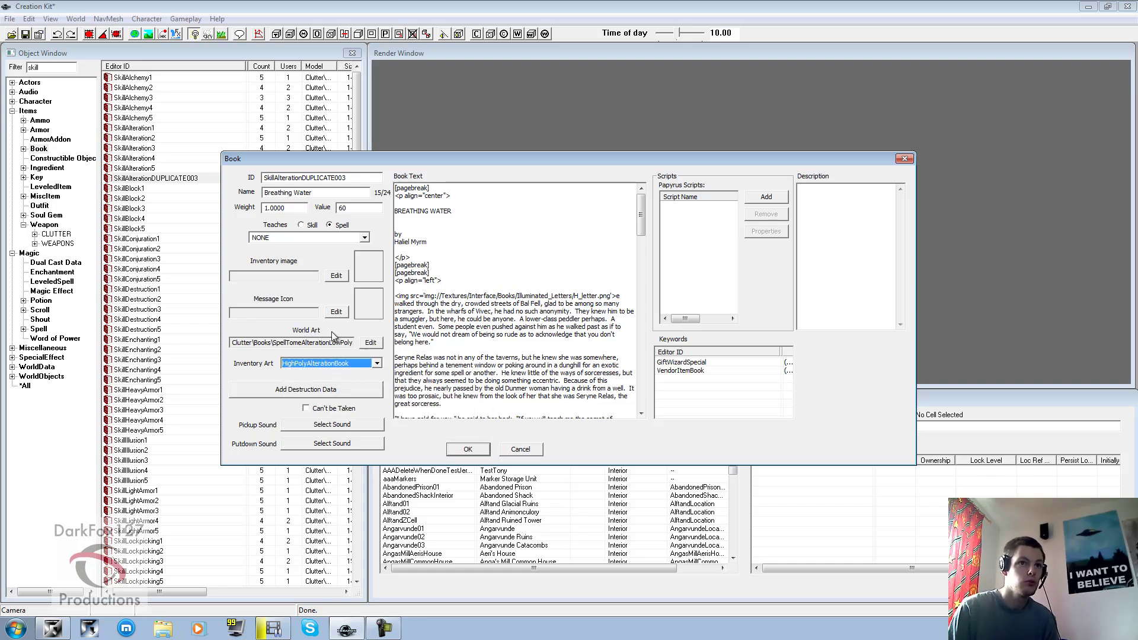
pyautogui.click(326, 410)
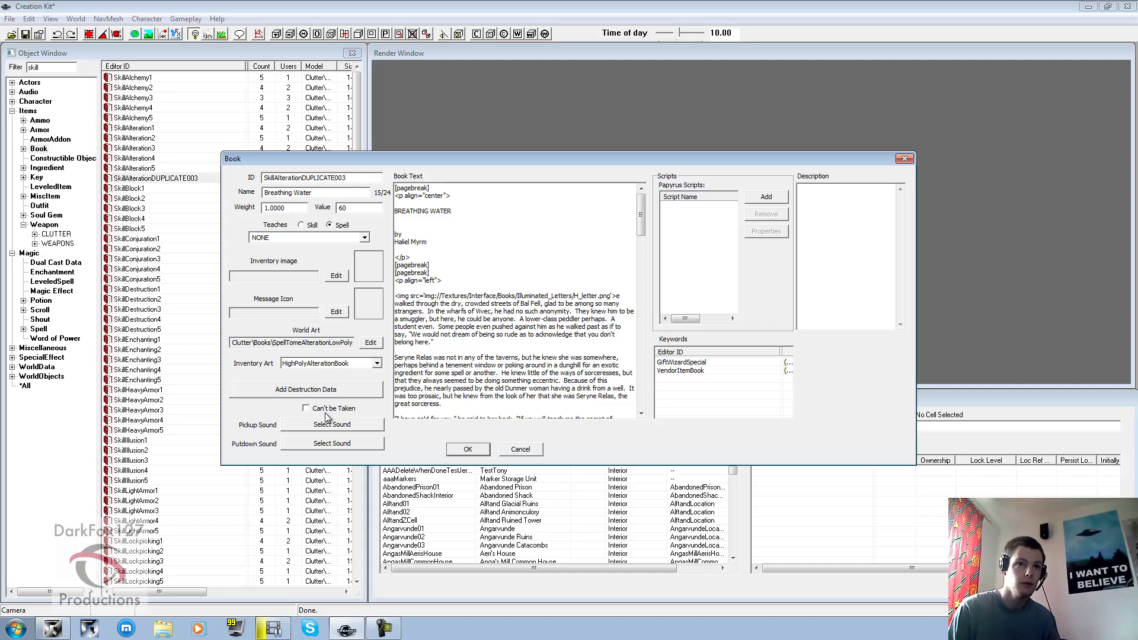
pyautogui.click(325, 413)
pyautogui.click(678, 369)
pyautogui.click(682, 383)
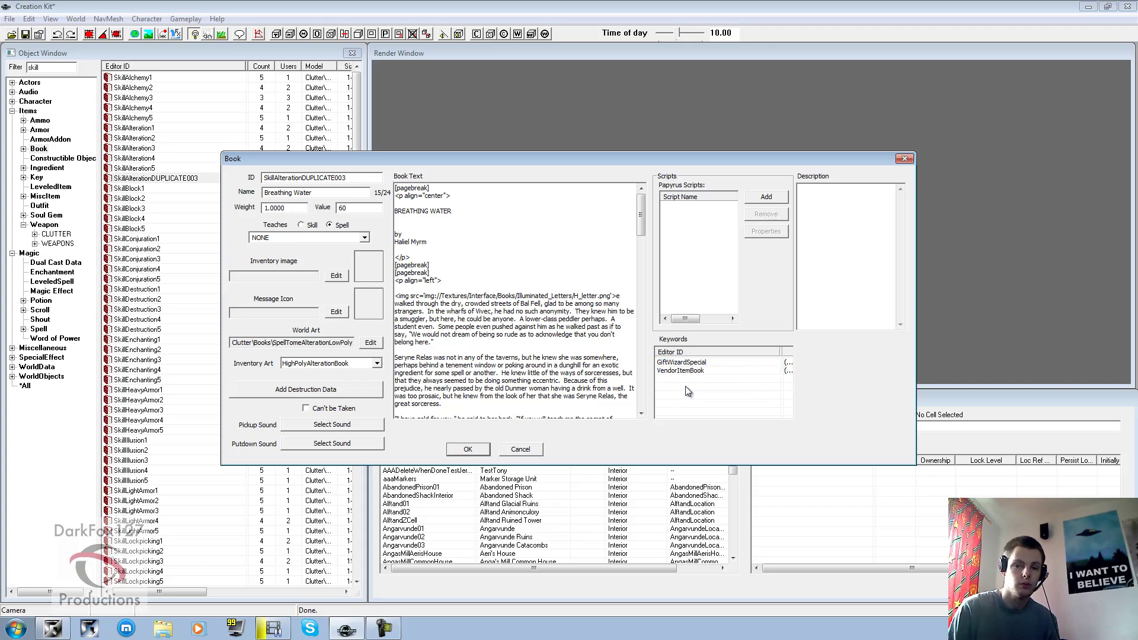
pyautogui.click(509, 453)
pyautogui.click(242, 291)
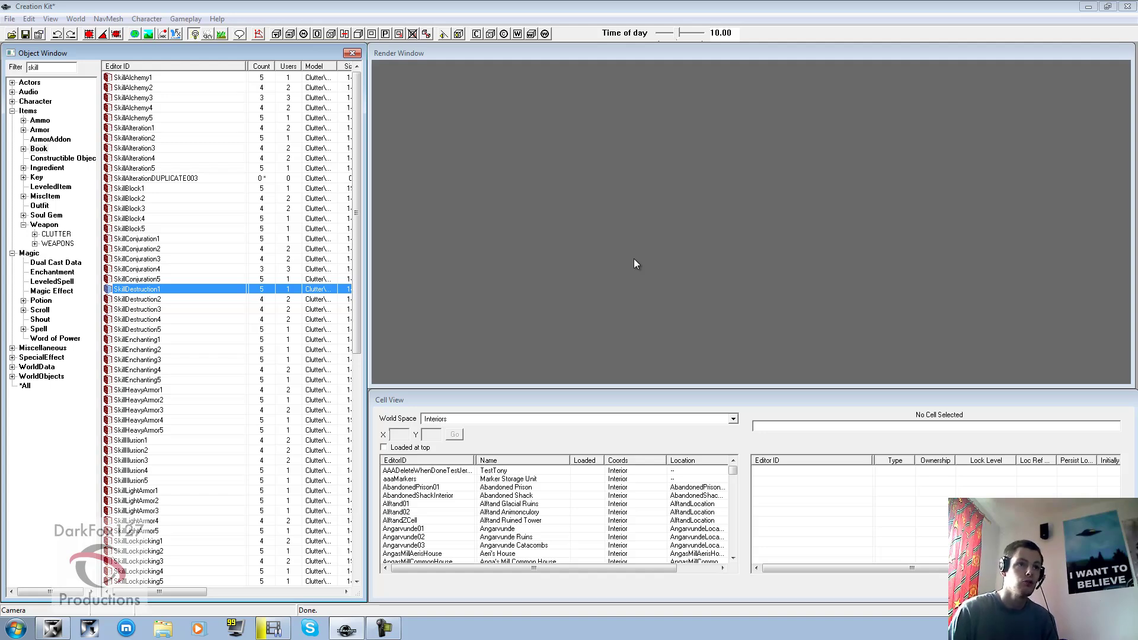
# - Show the Magic > Enchantment records, start a new enchantment, then cancel it
pyautogui.click(40, 273)
pyautogui.rightClick(240, 287)
pyautogui.click(251, 287)
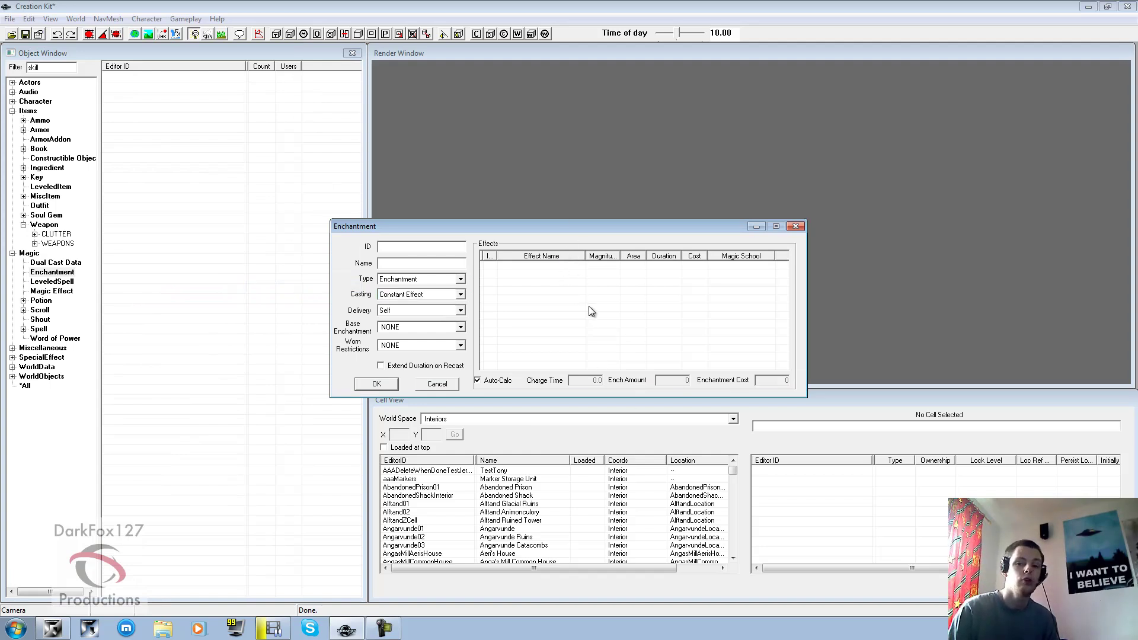
pyautogui.click(428, 383)
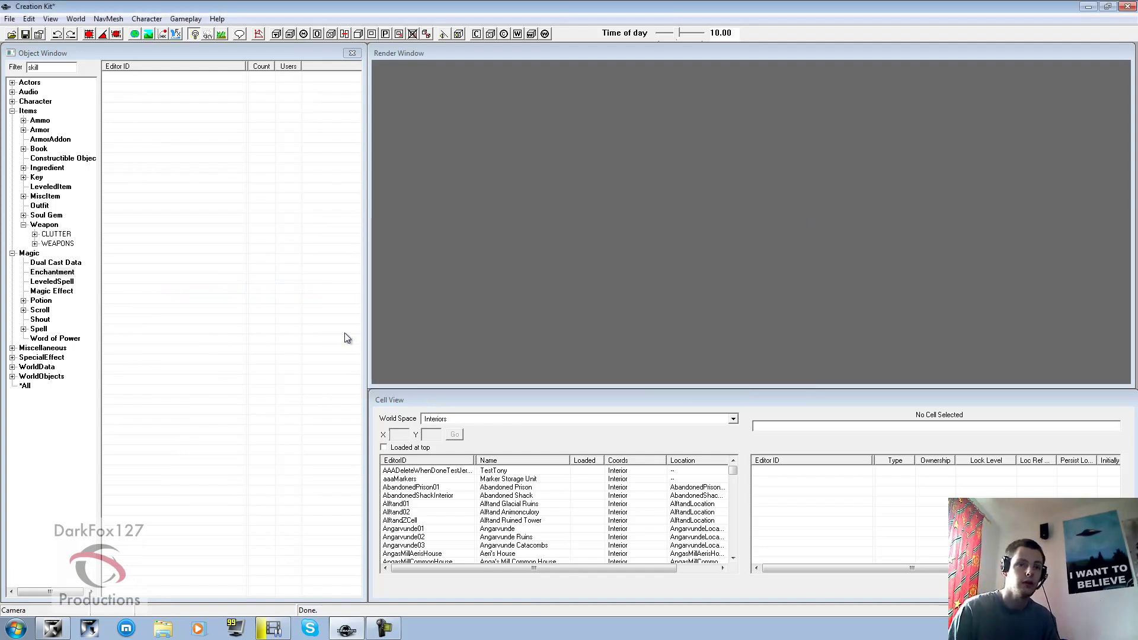